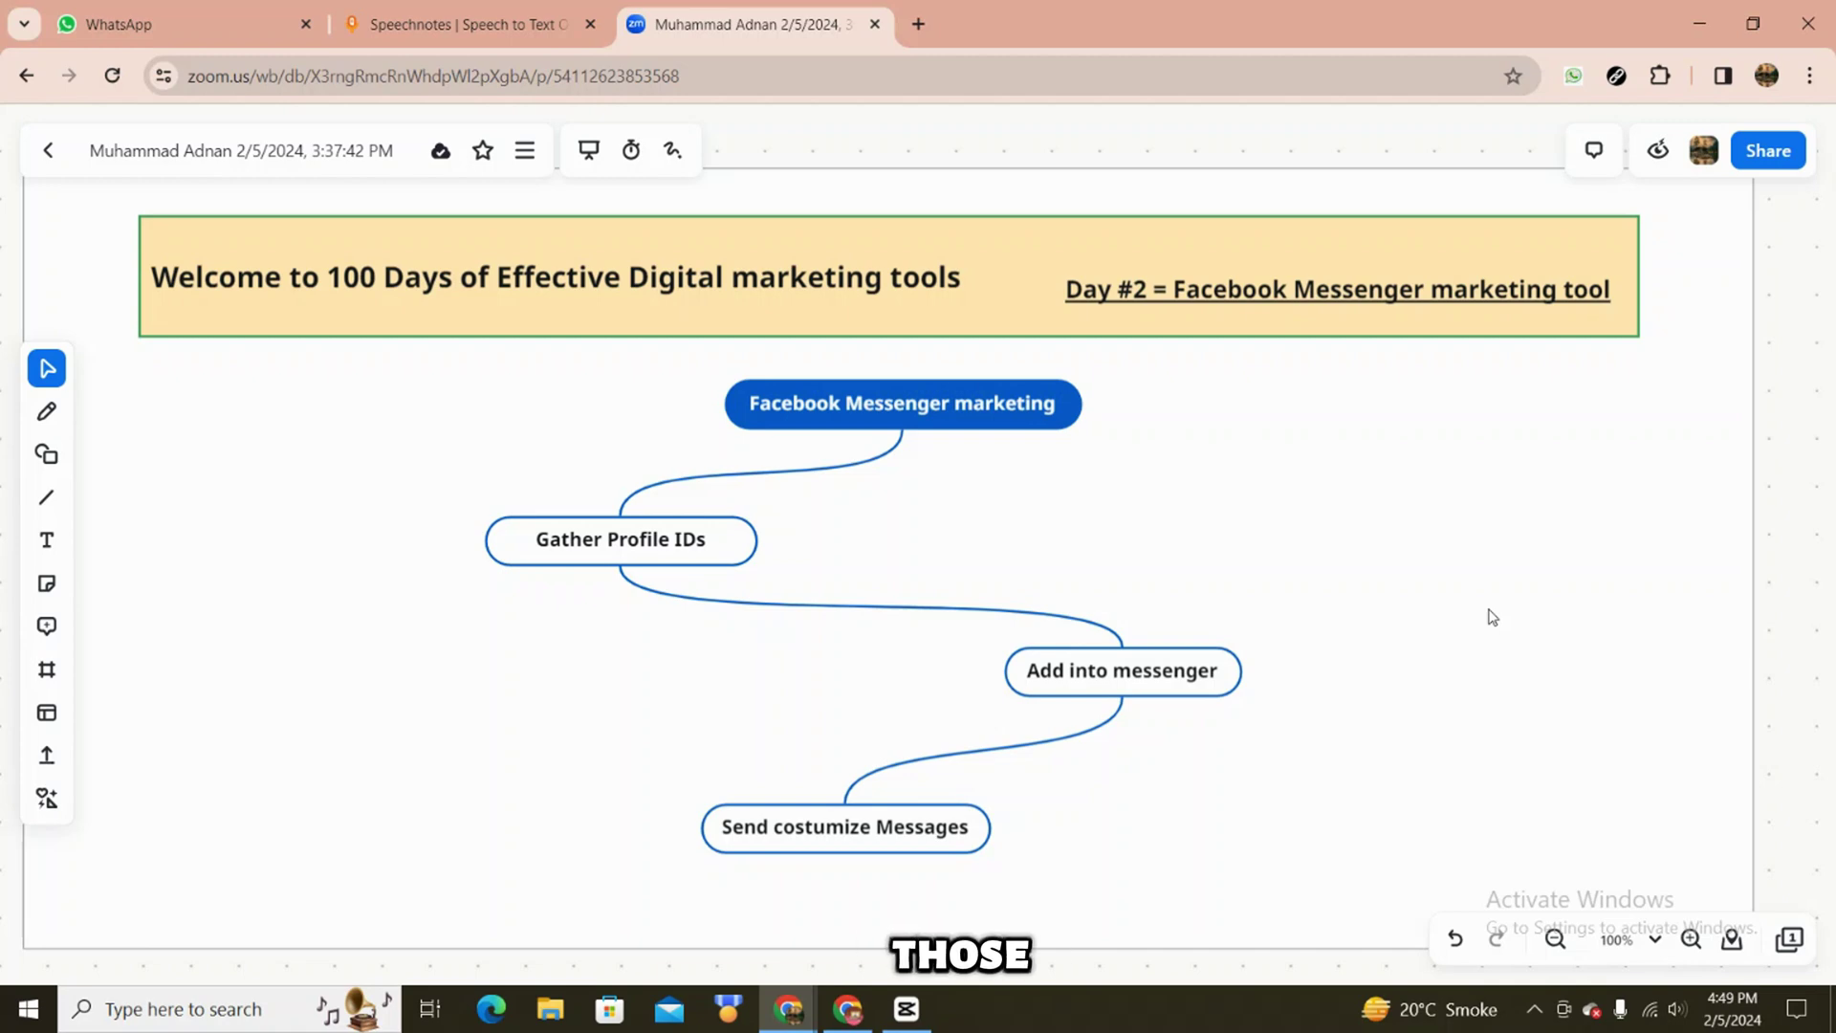
Move the 'Add into messenger' and 'Send costumize Messages' nodes upward to tighten the mind map.
left_click(727, 538)
left_click_drag(1124, 678, 1123, 636)
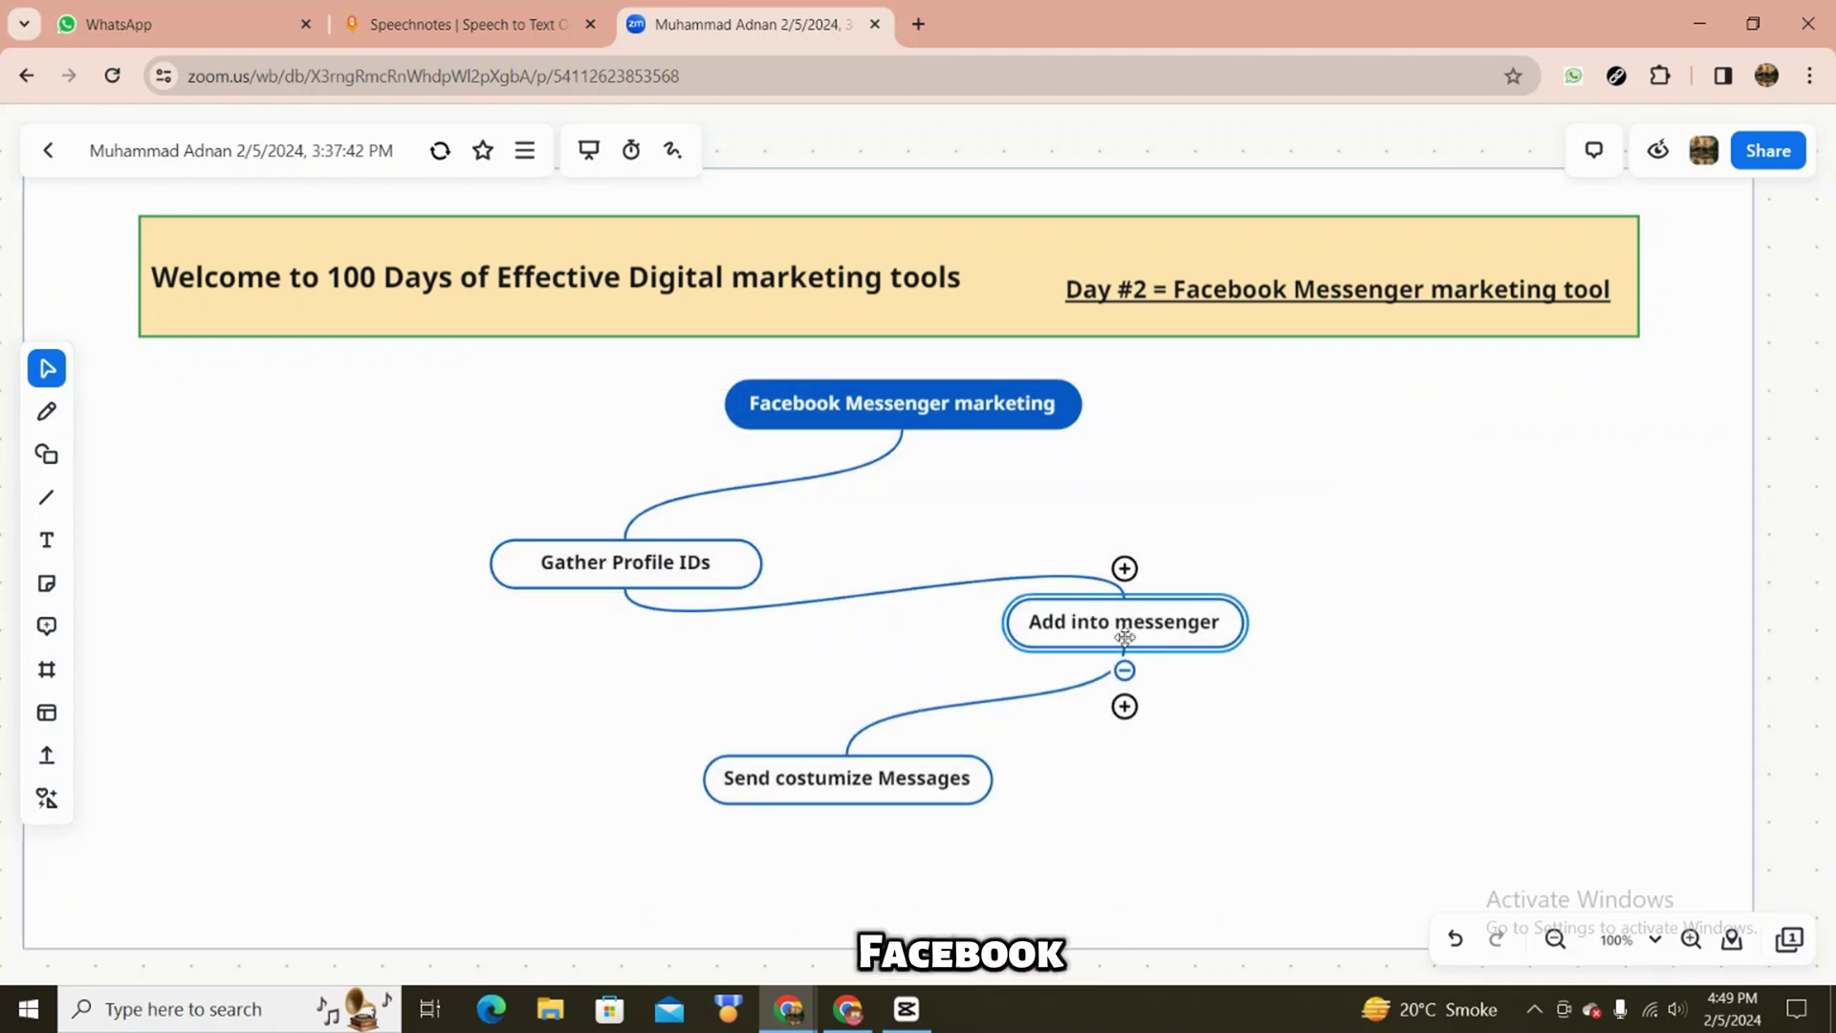
left_click(868, 776)
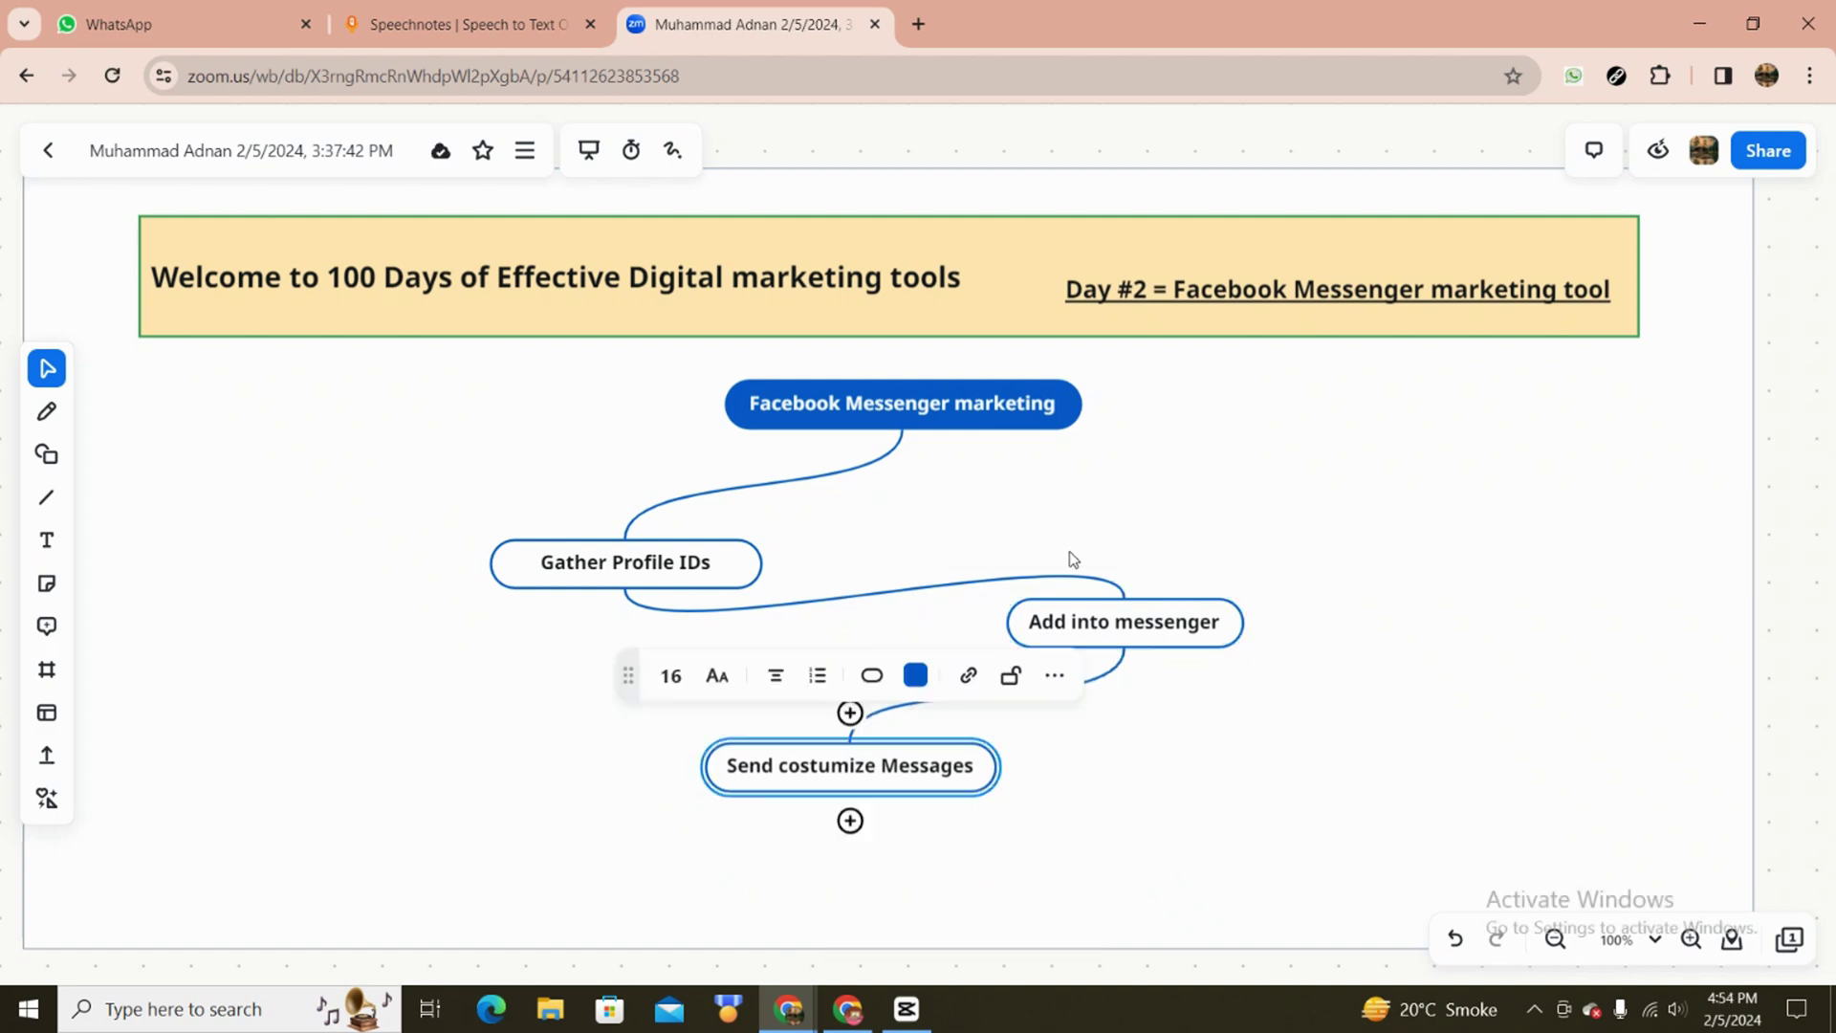
left_click(592, 777)
left_click_drag(810, 772, 811, 783)
left_click(1045, 795)
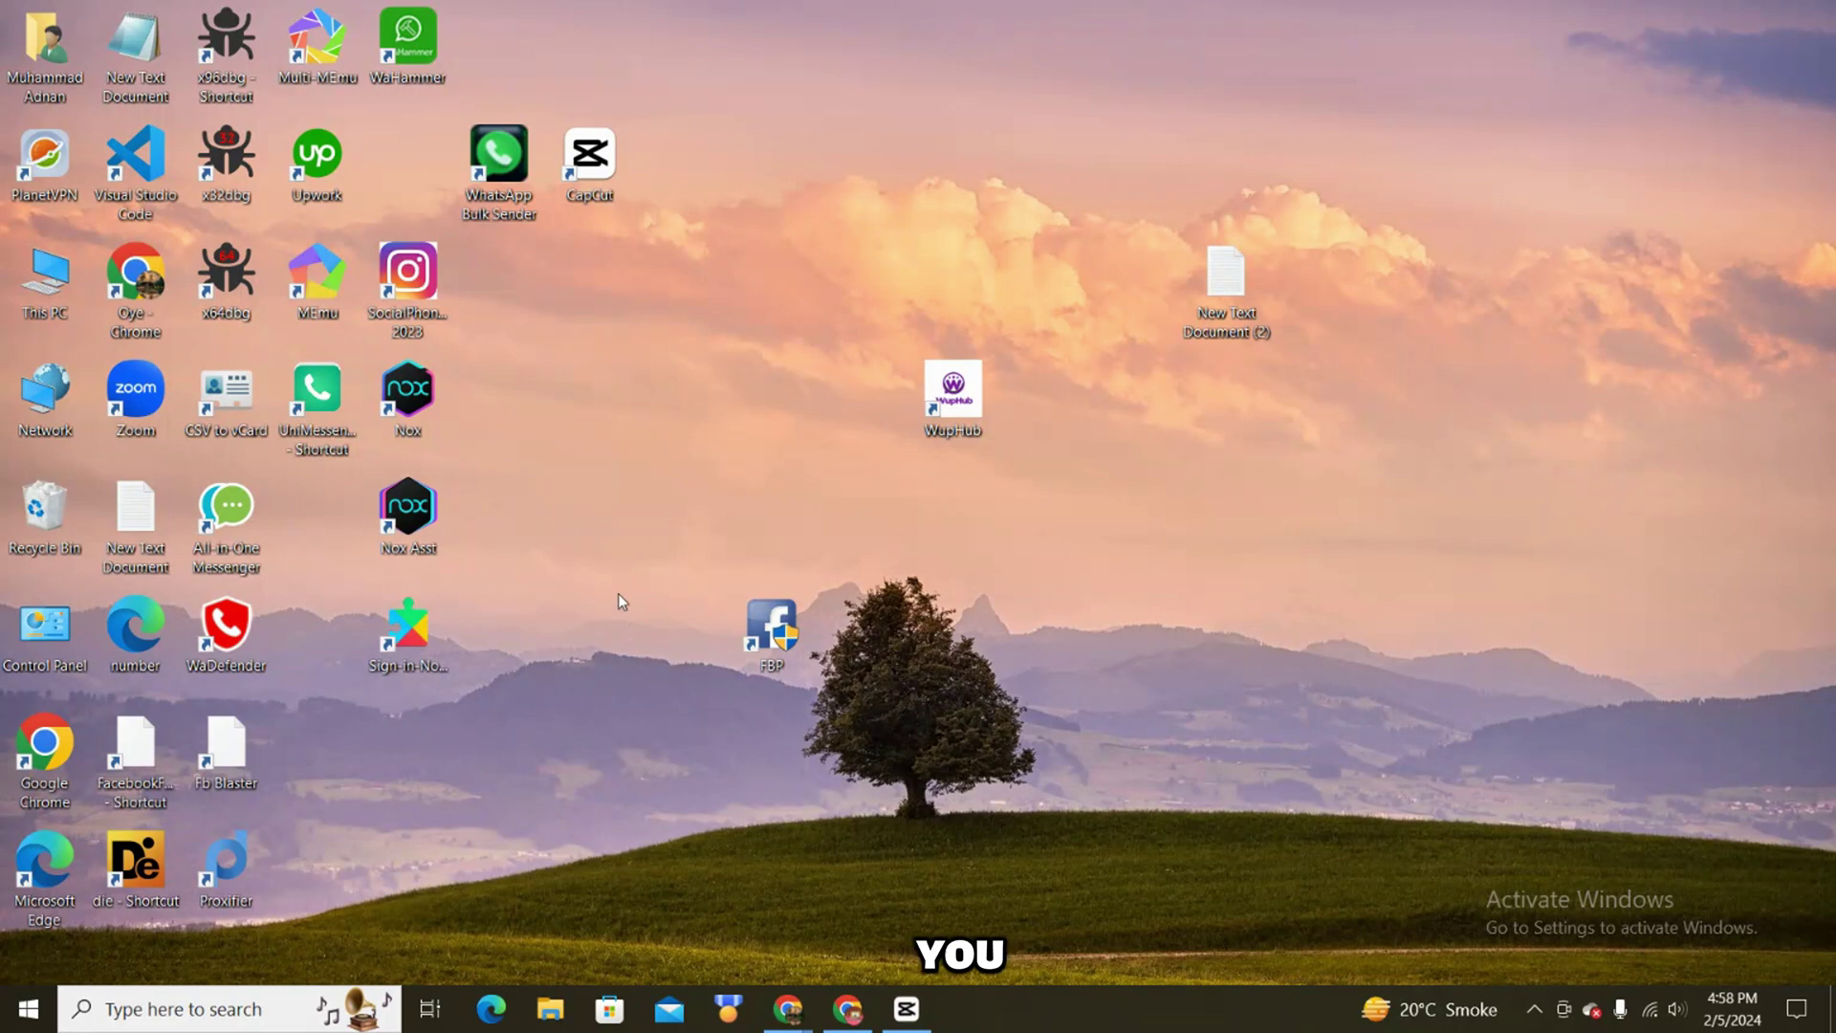
Launch Facebook Blaster Pro from the FBP shortcut, dismiss the script error and focus the login fields.
left_click_drag(704, 587, 840, 708)
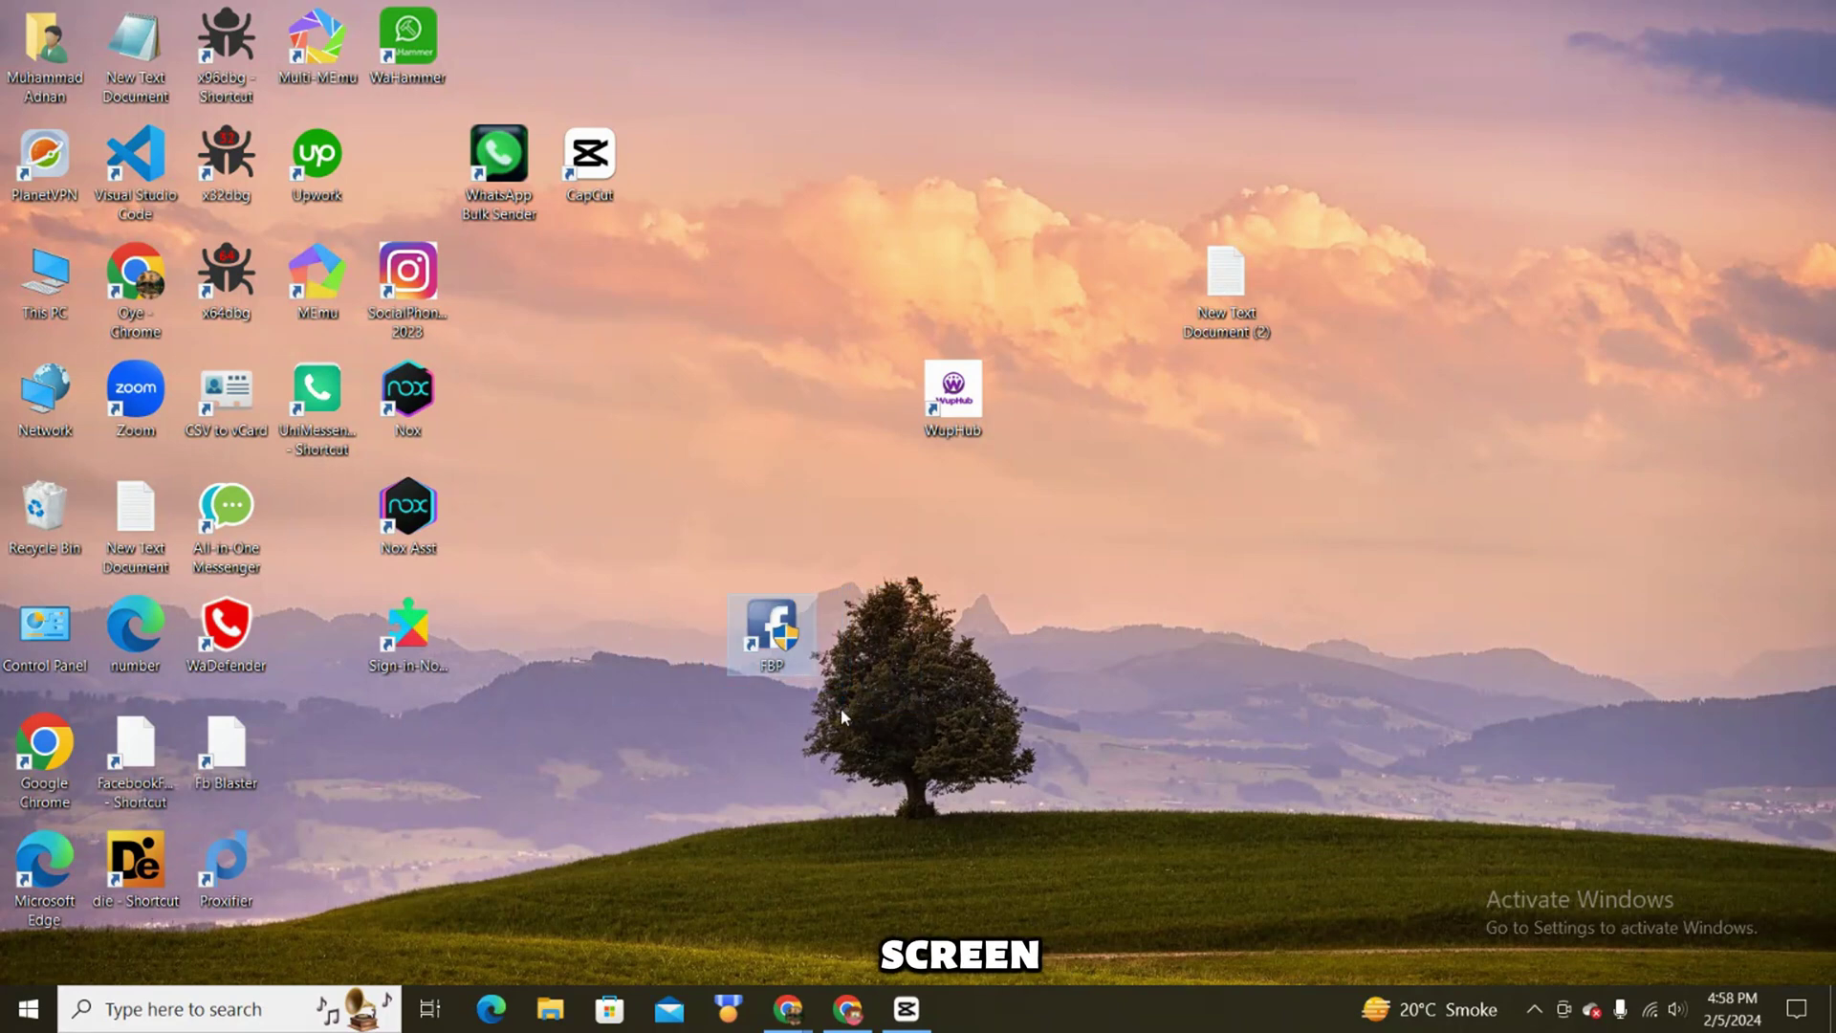
double_click(772, 646)
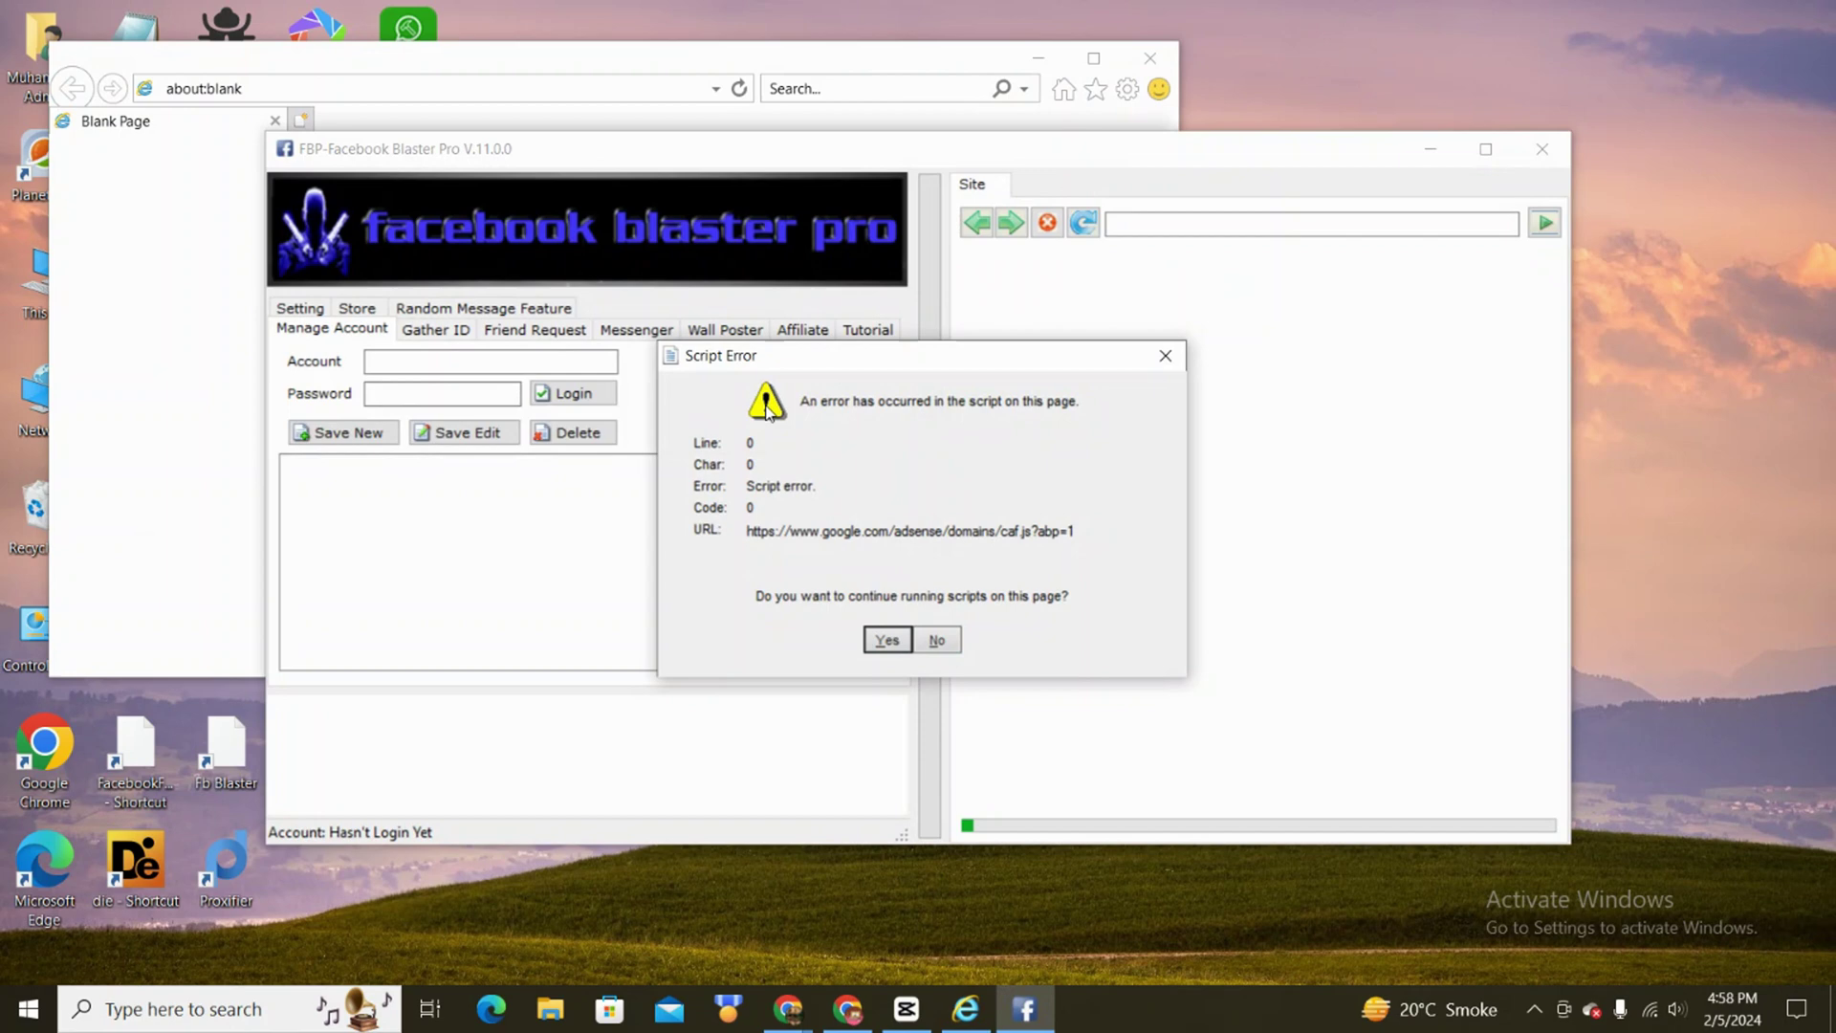
left_click(939, 642)
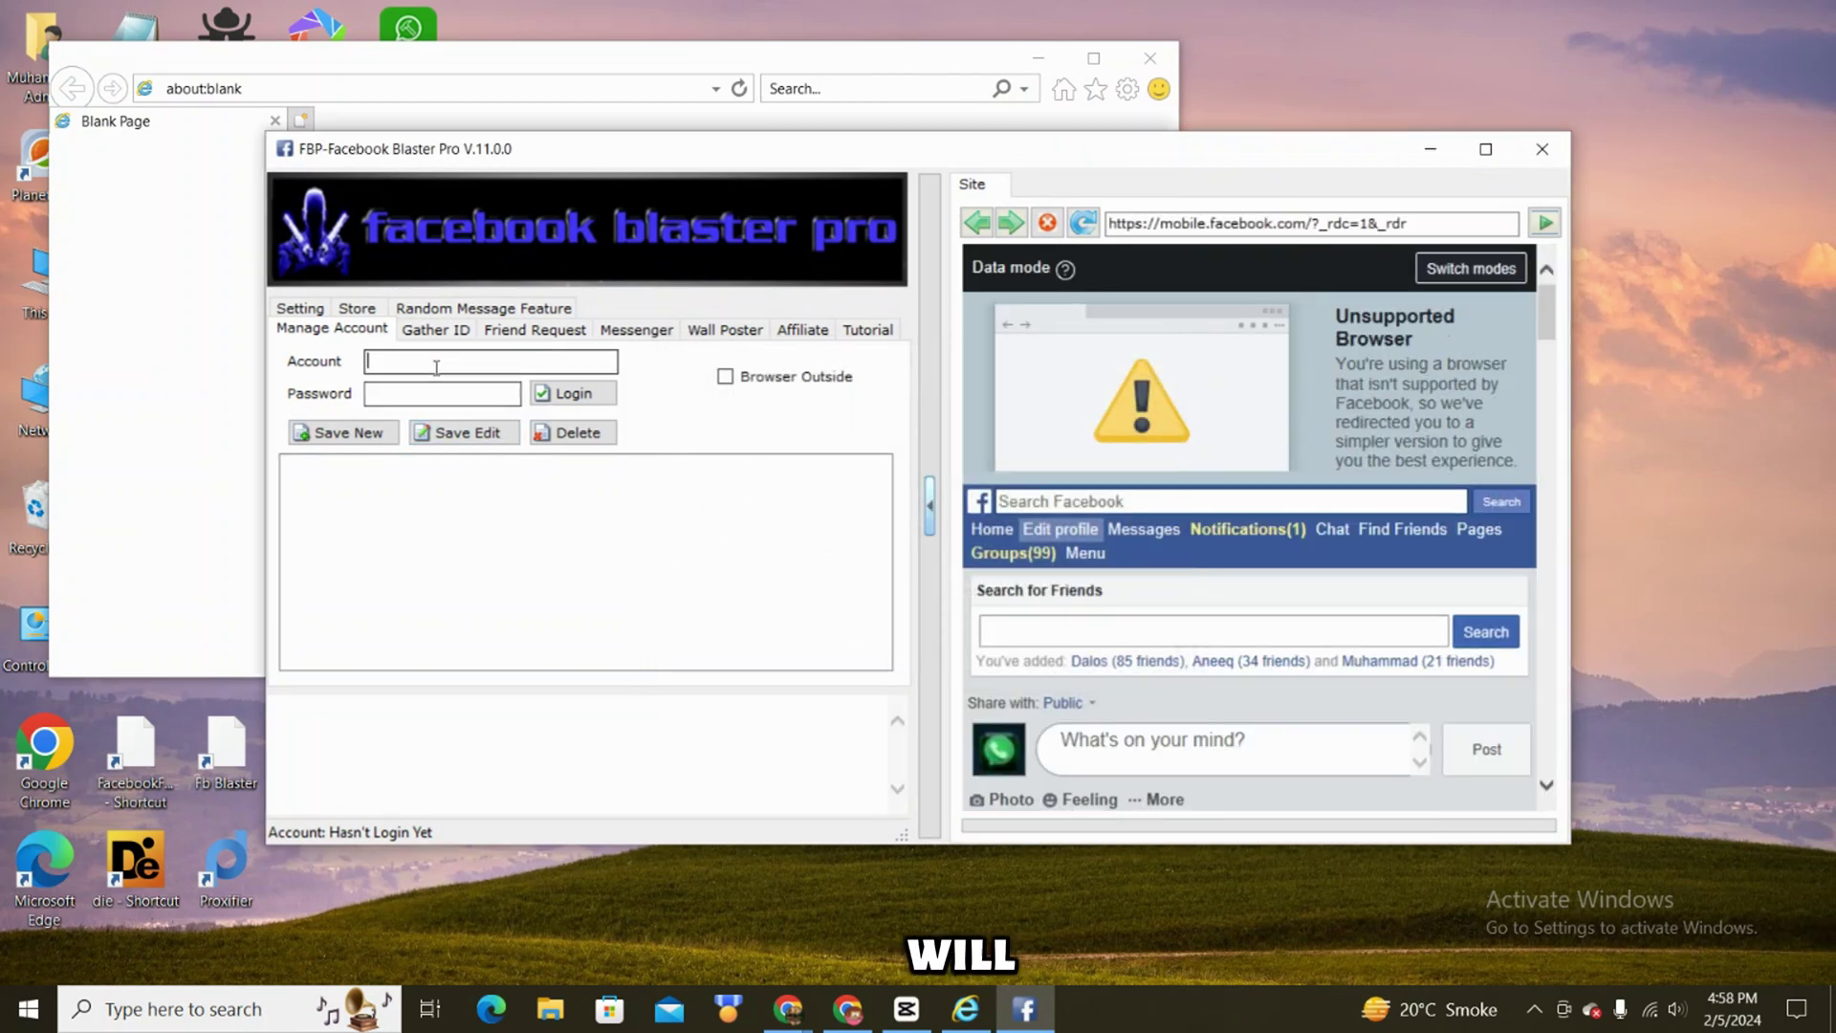
left_click(400, 363)
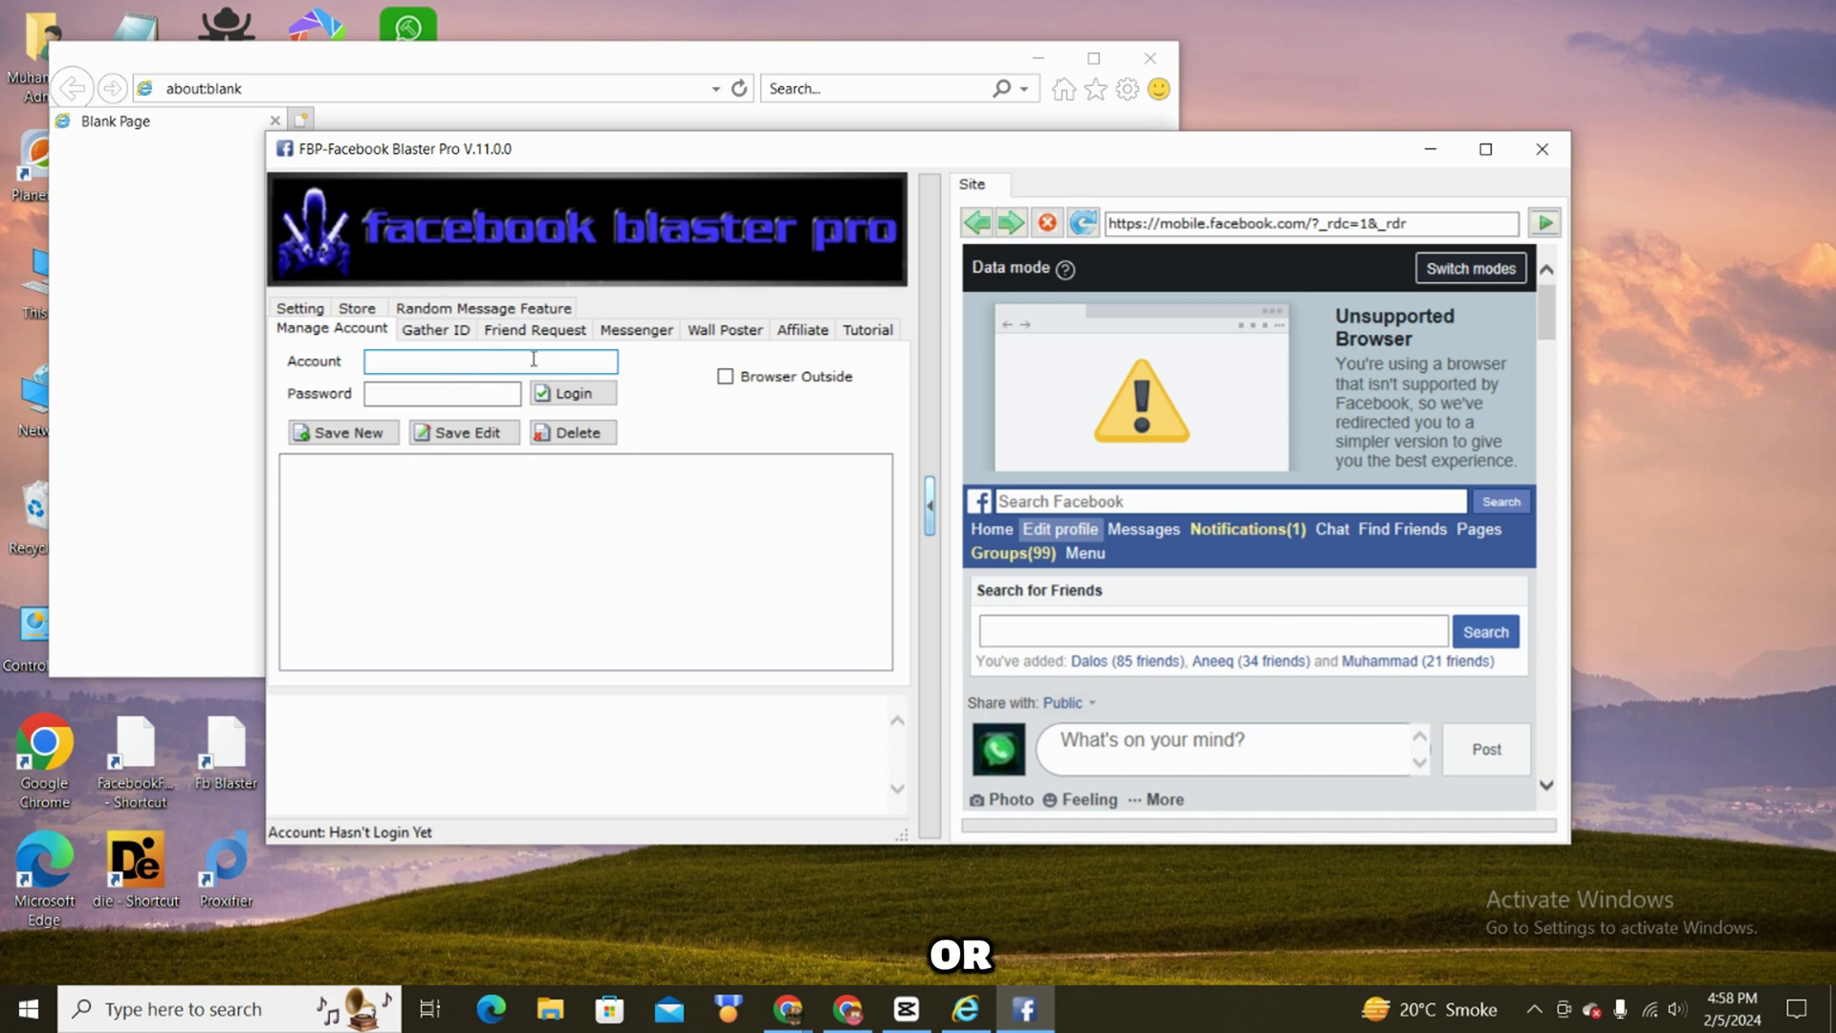
left_click(430, 397)
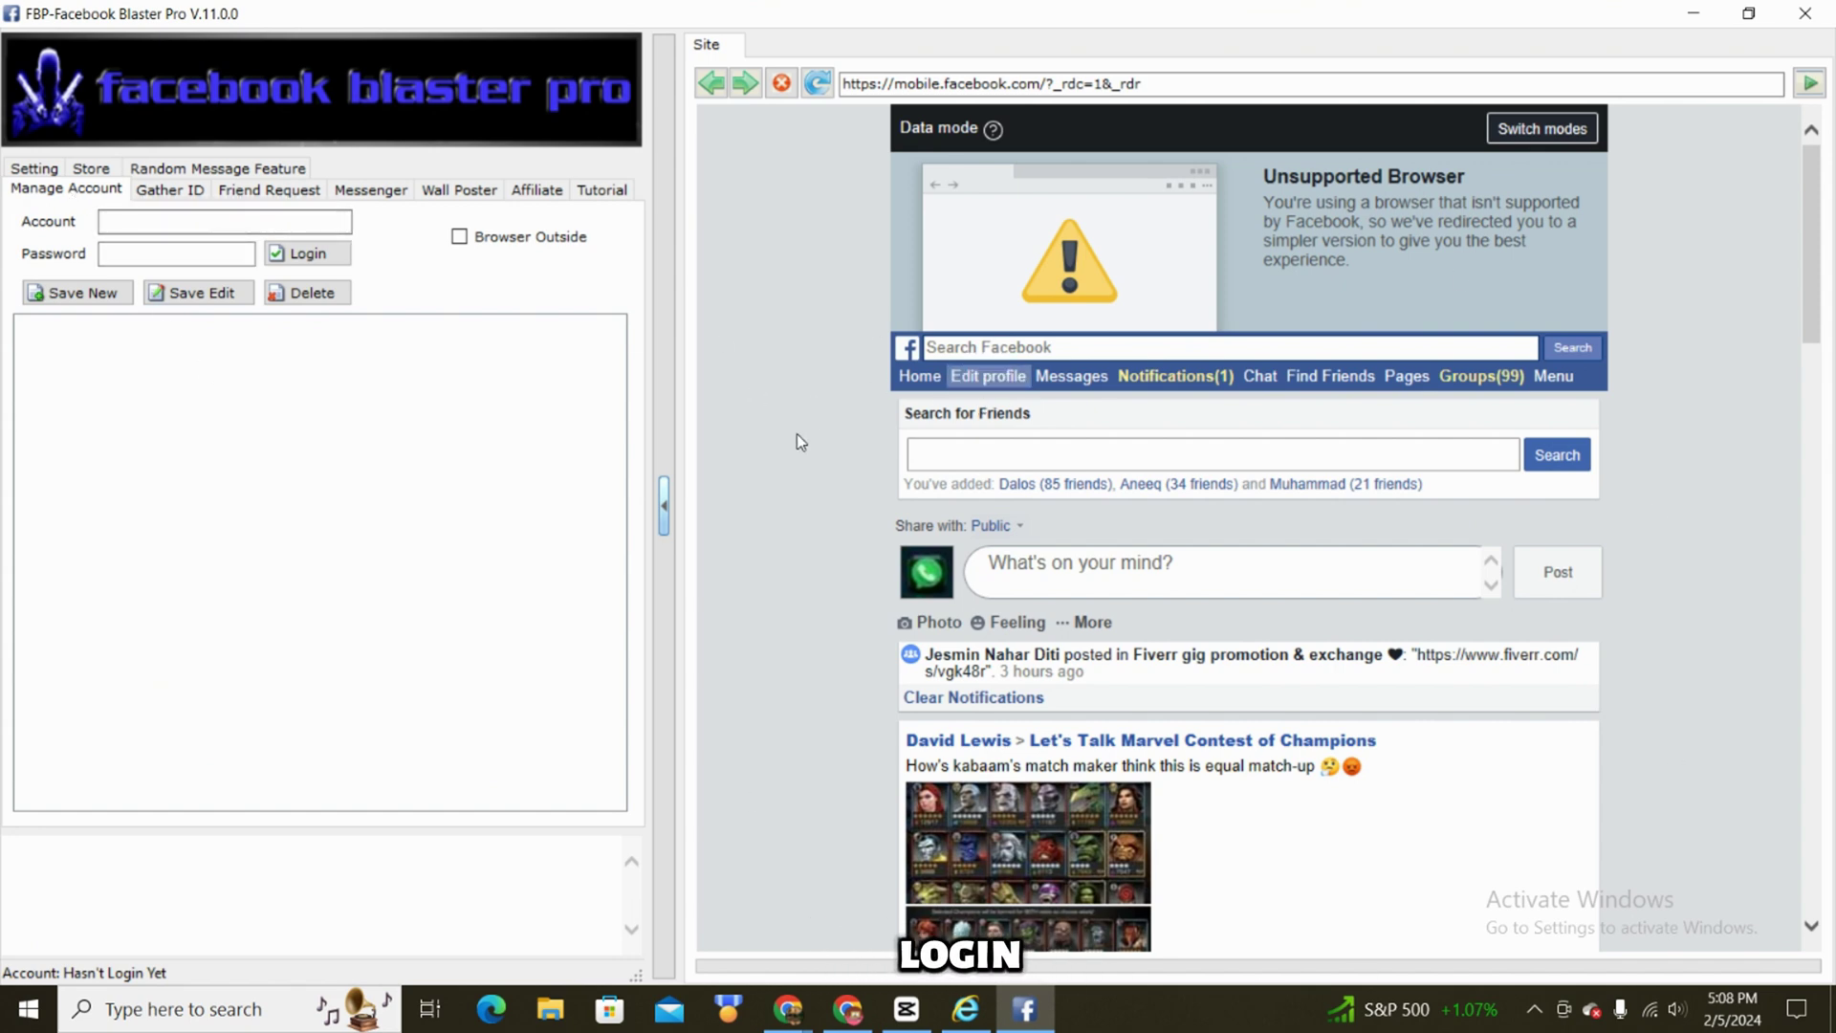
In Gather ID, load MyFriend and collect the three friend profile IDs.
left_click(172, 192)
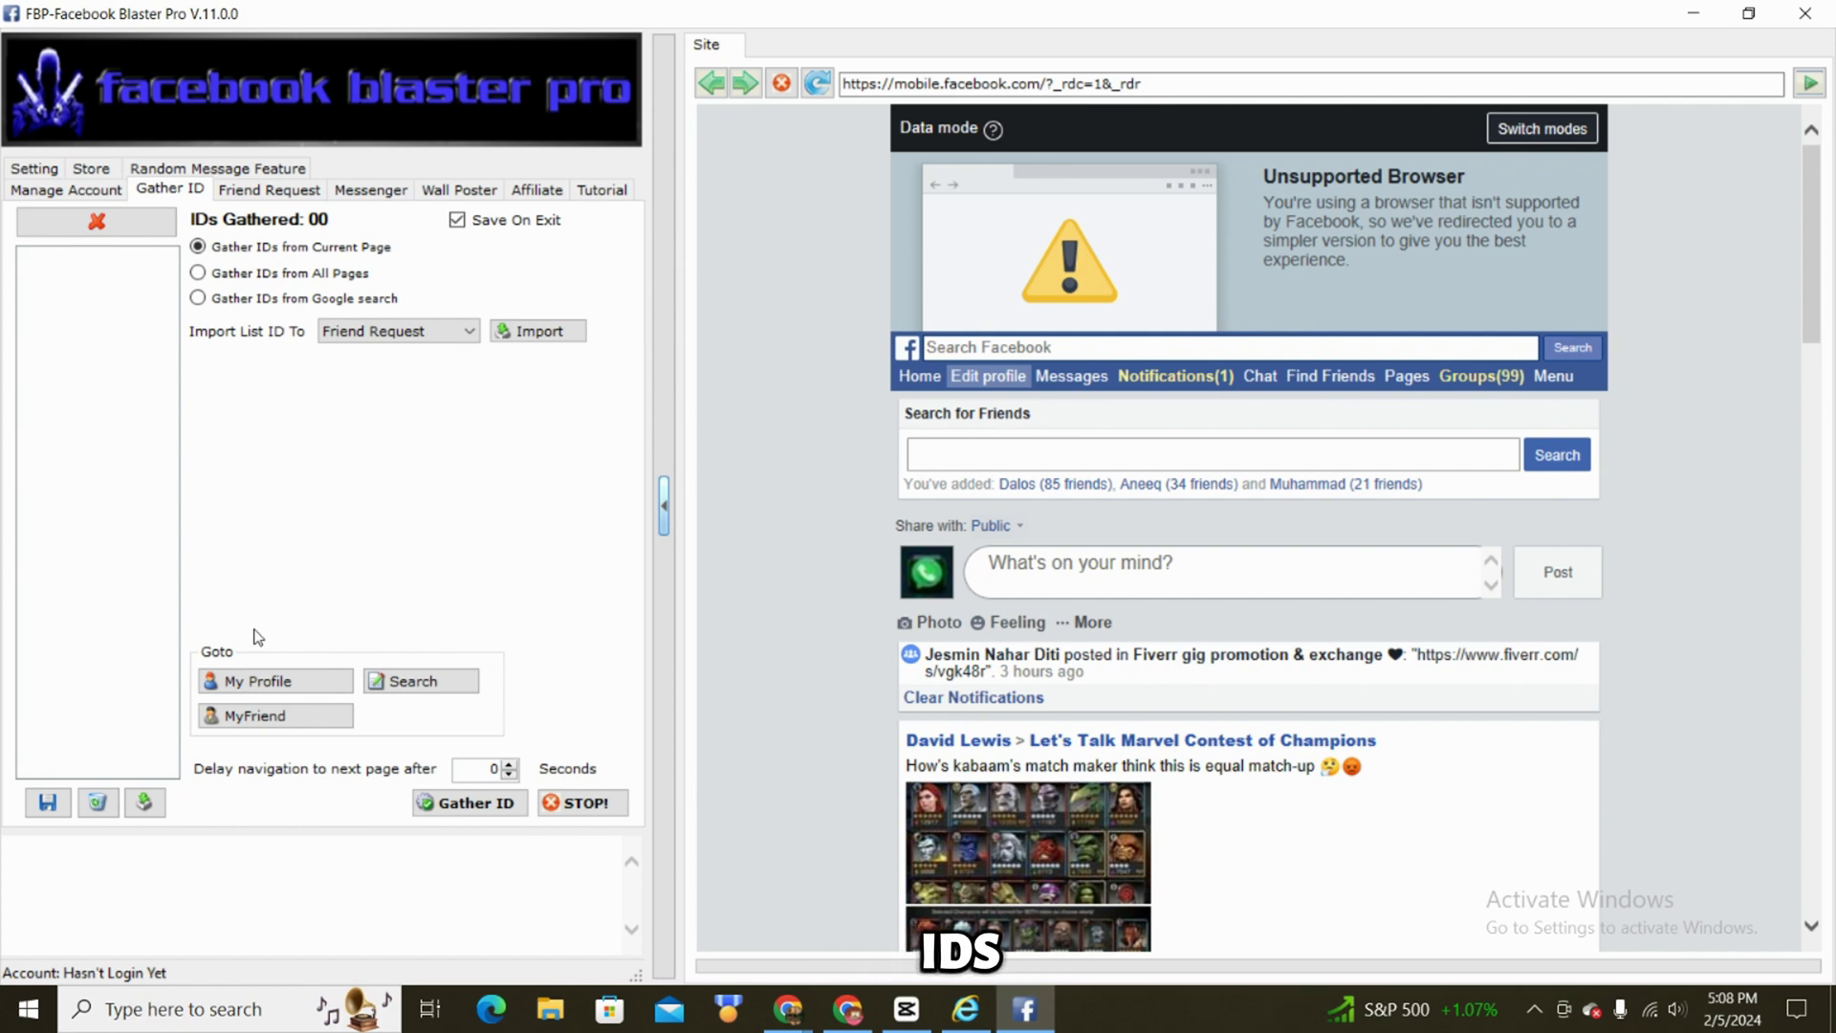
left_click(237, 721)
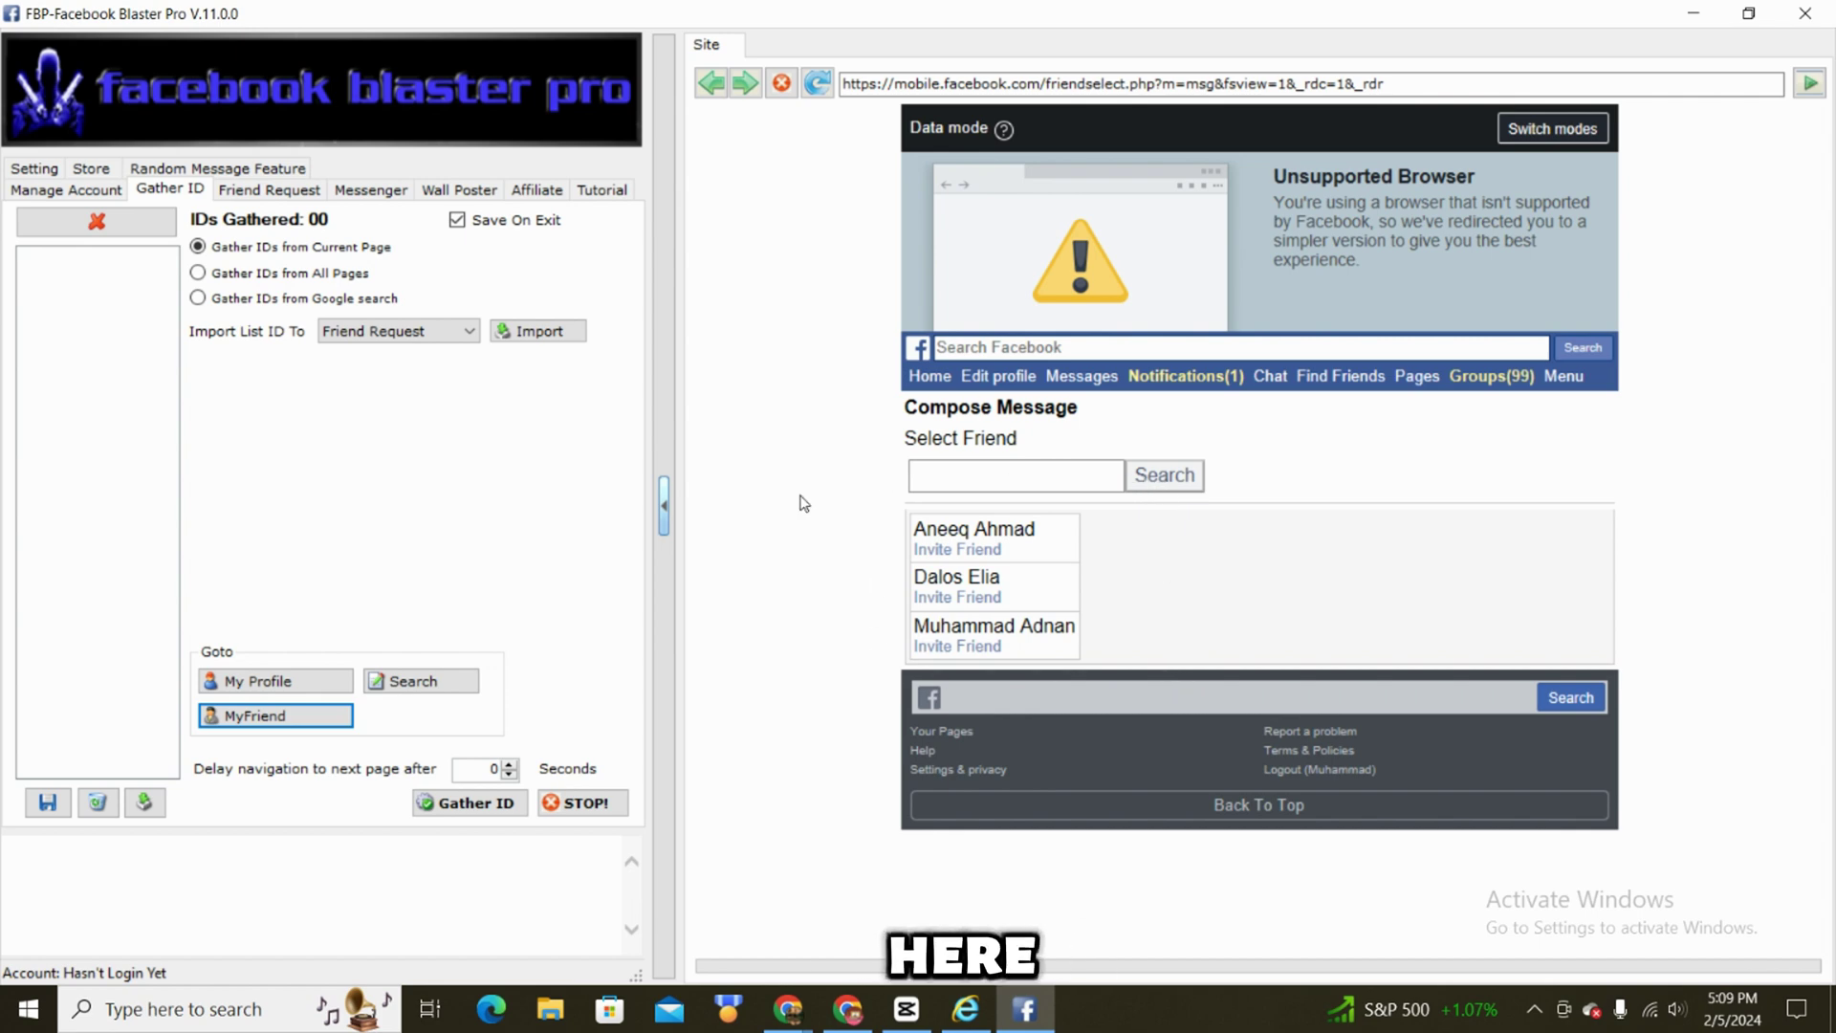
left_click(469, 804)
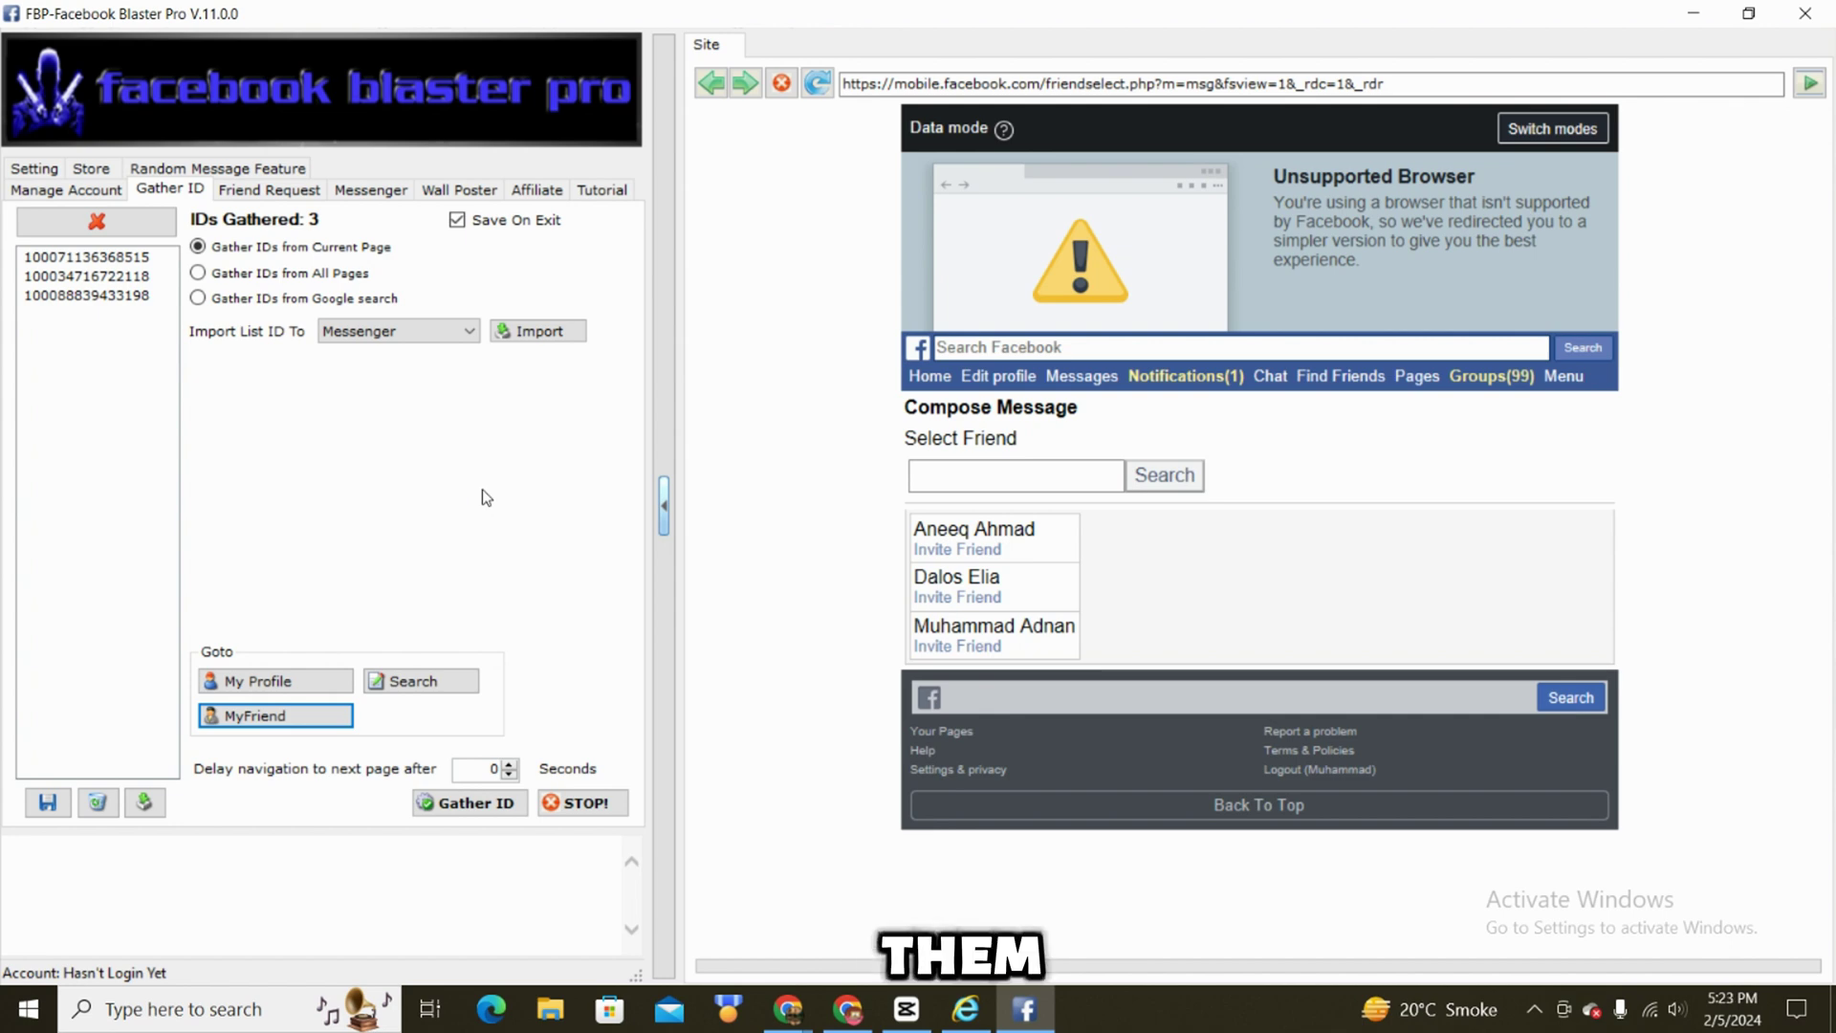
Navigate to the Fiverr GIG Favorite Exchange & Promotion group and show its full member list.
left_click(1491, 378)
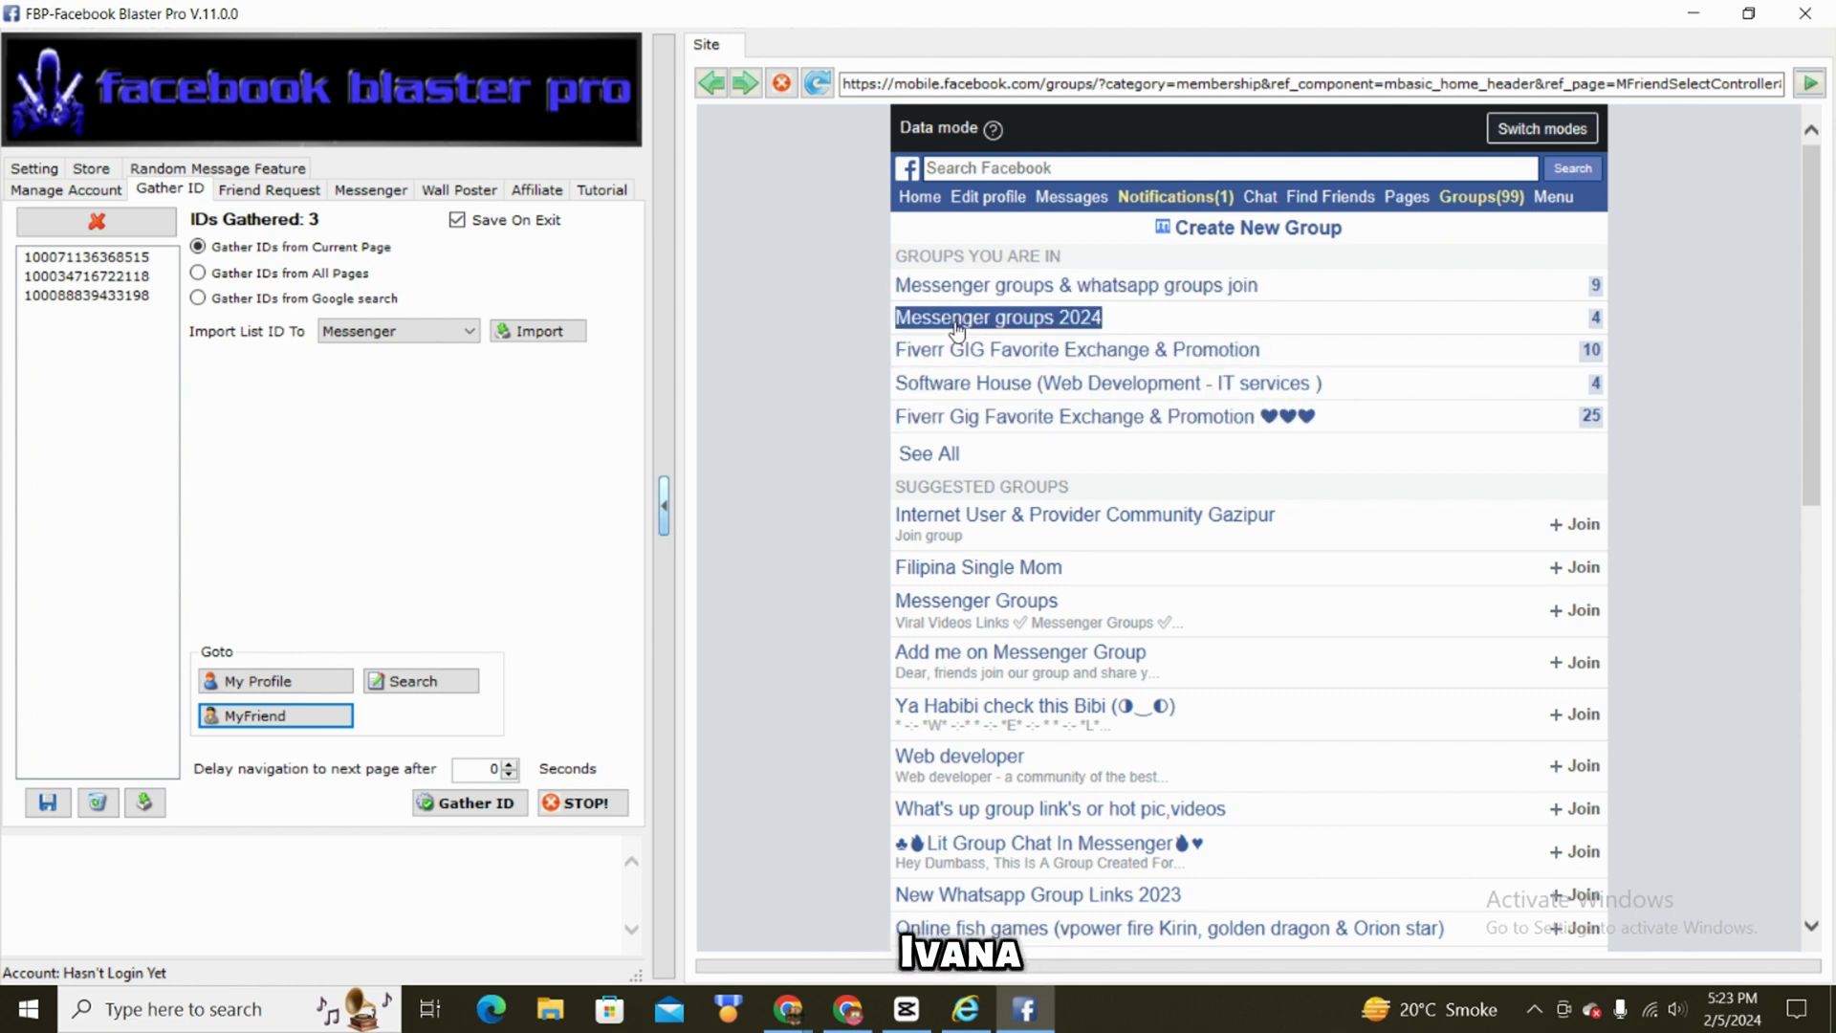
left_click(1016, 359)
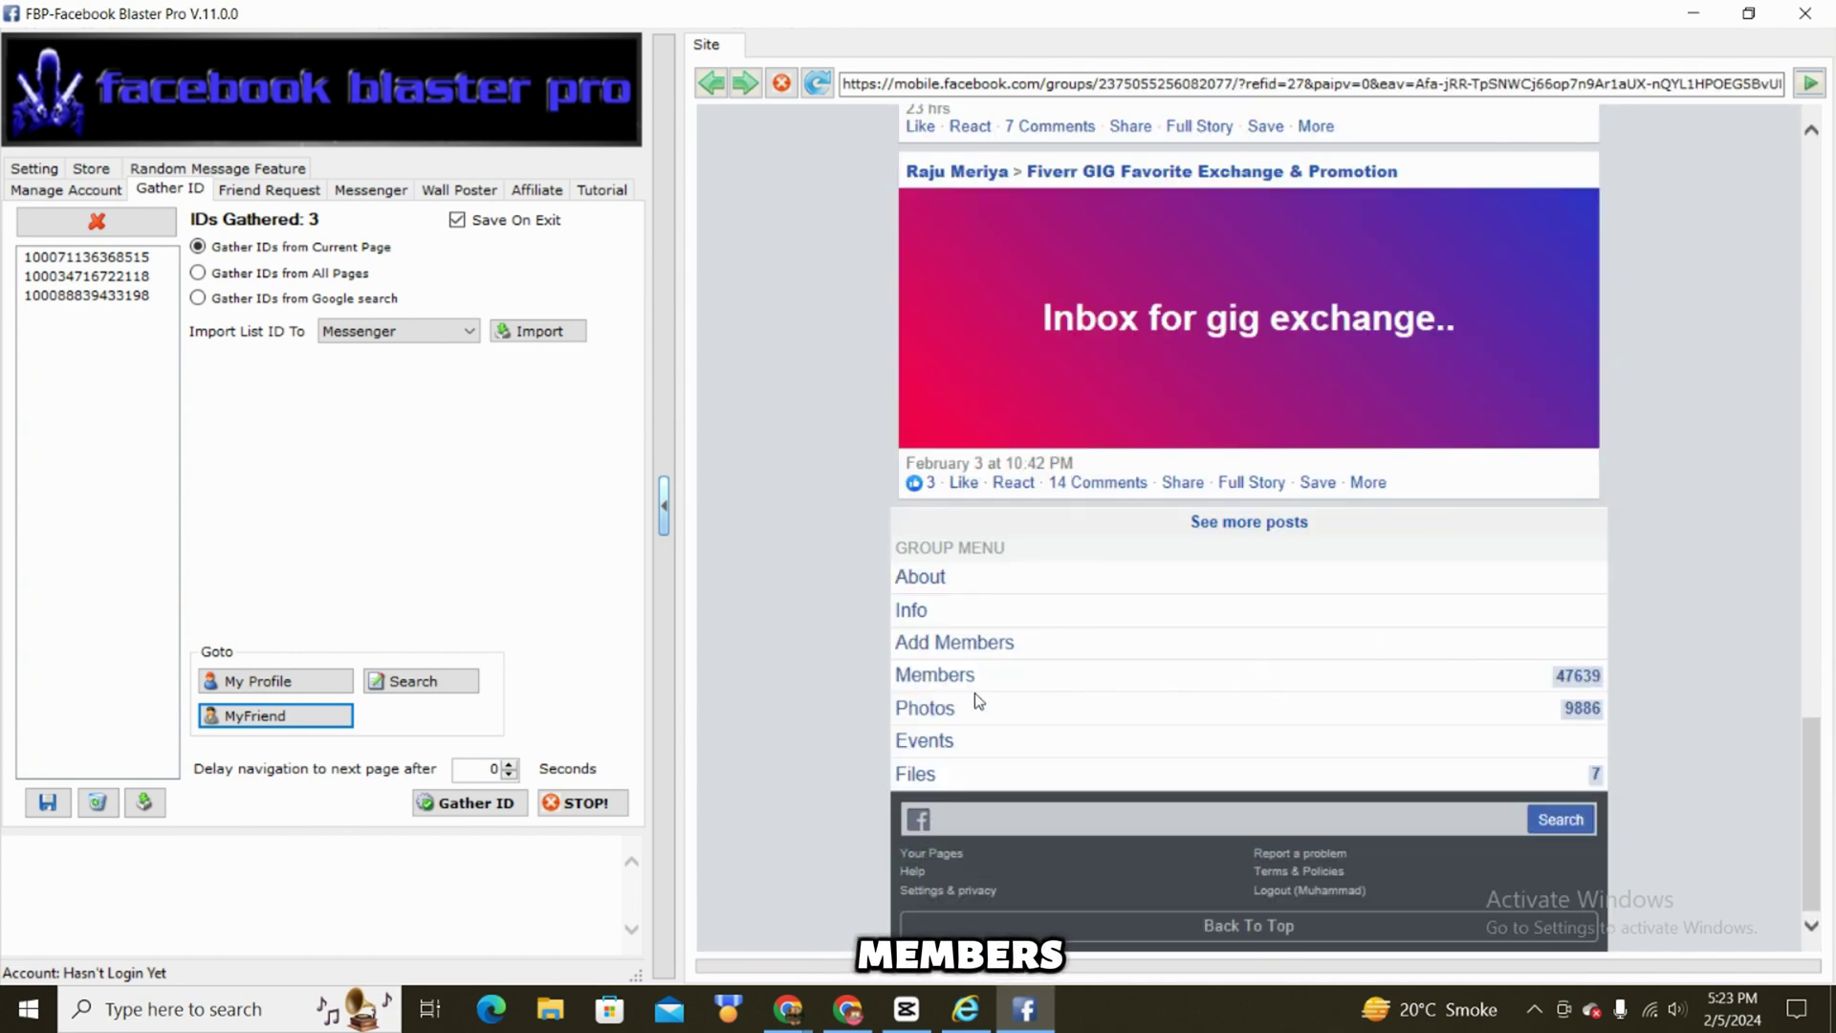
left_click(929, 687)
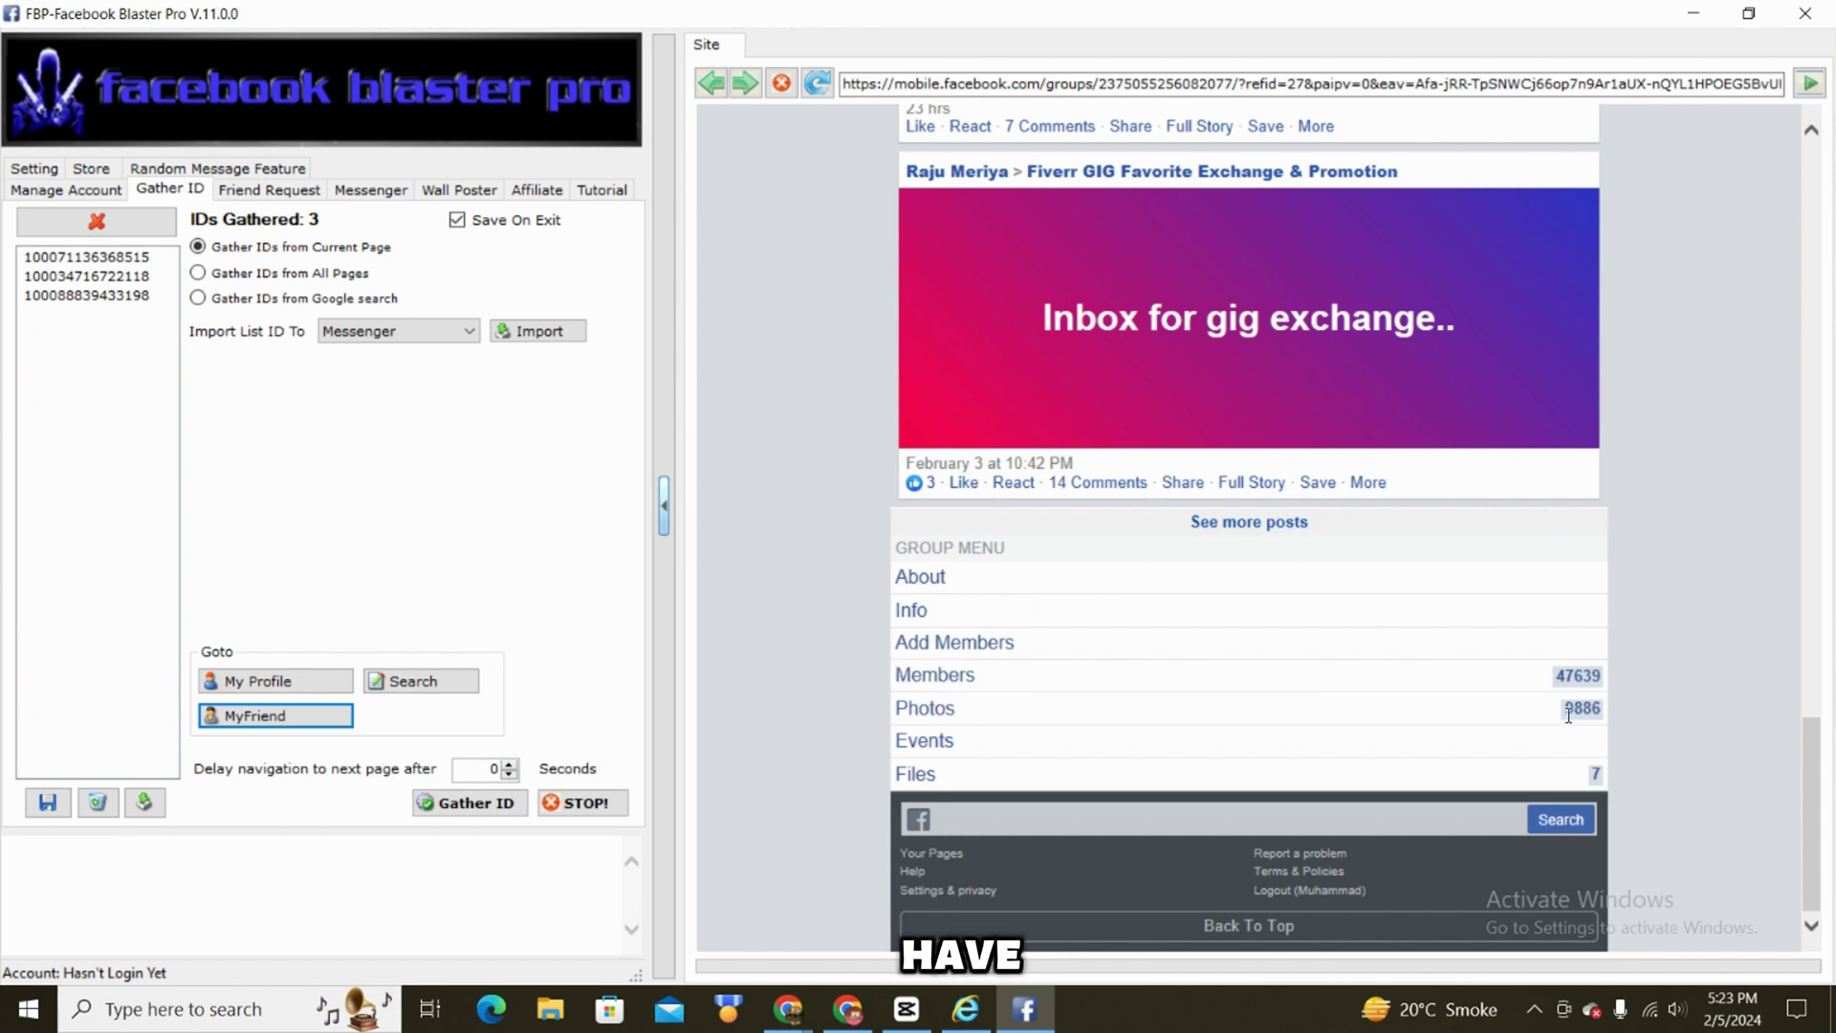
double_click(1025, 674)
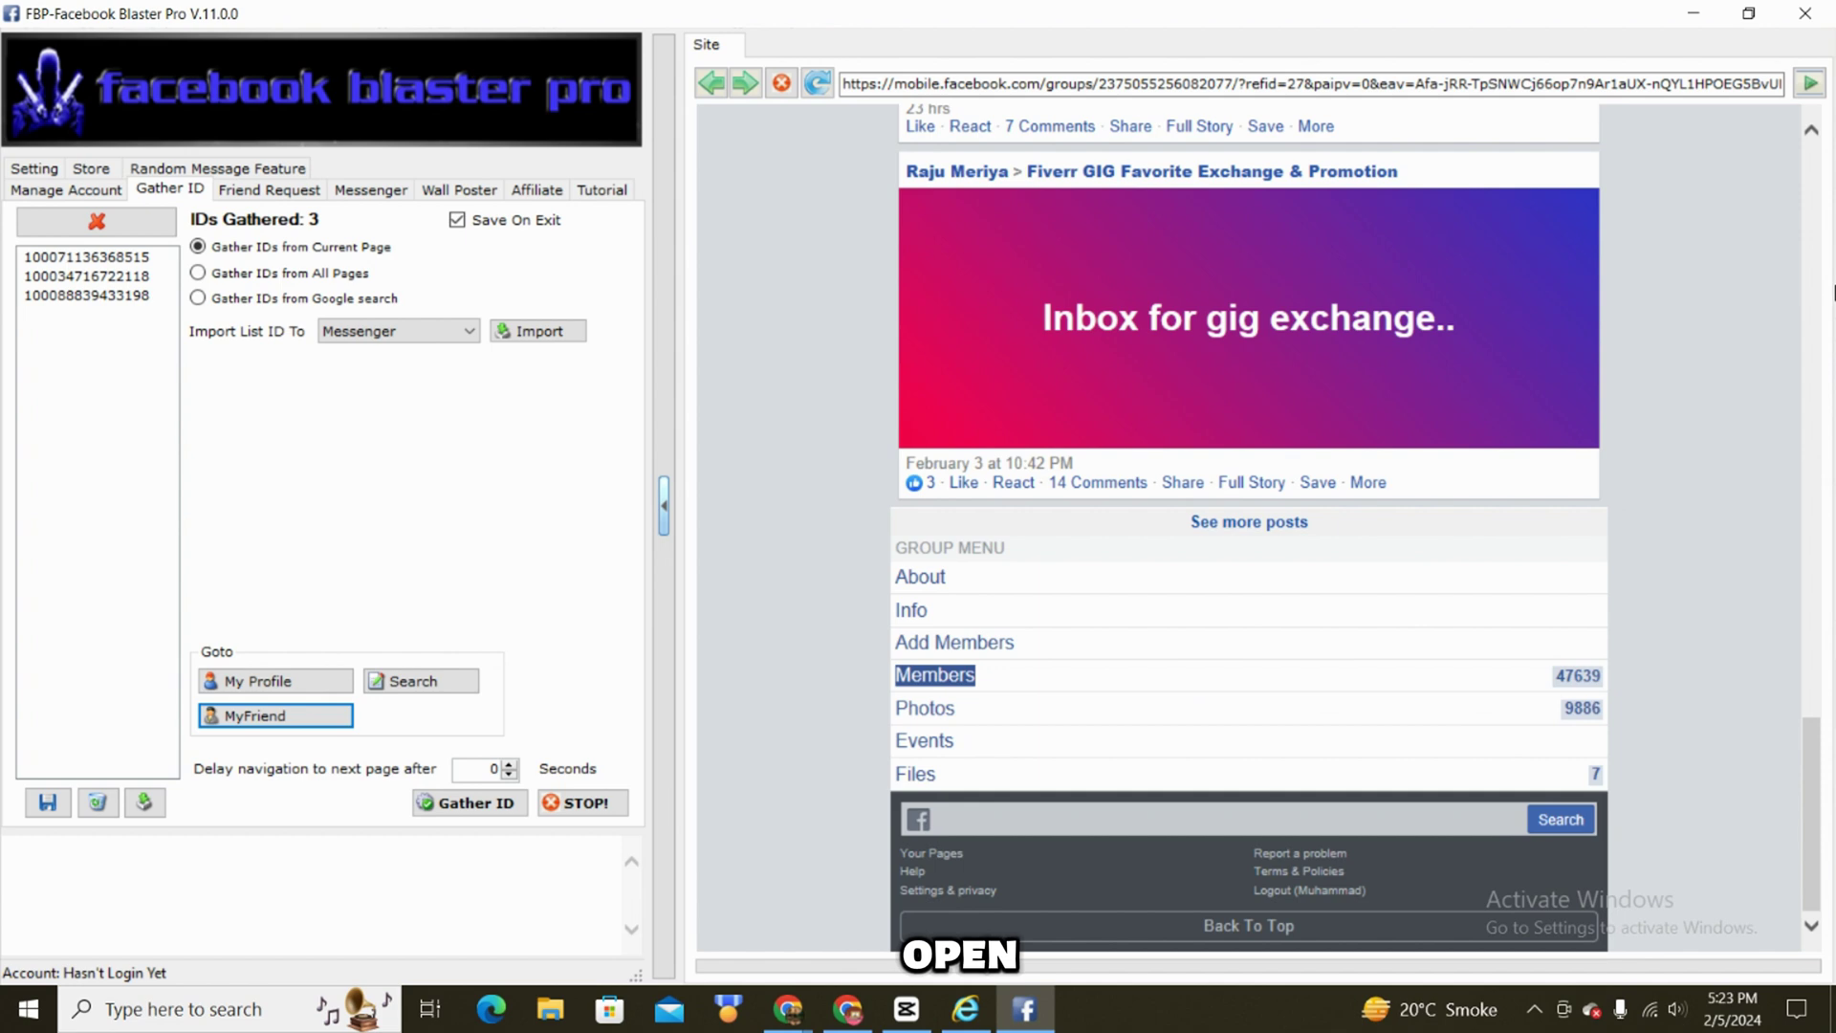
scroll(1661, 598, "down", 2)
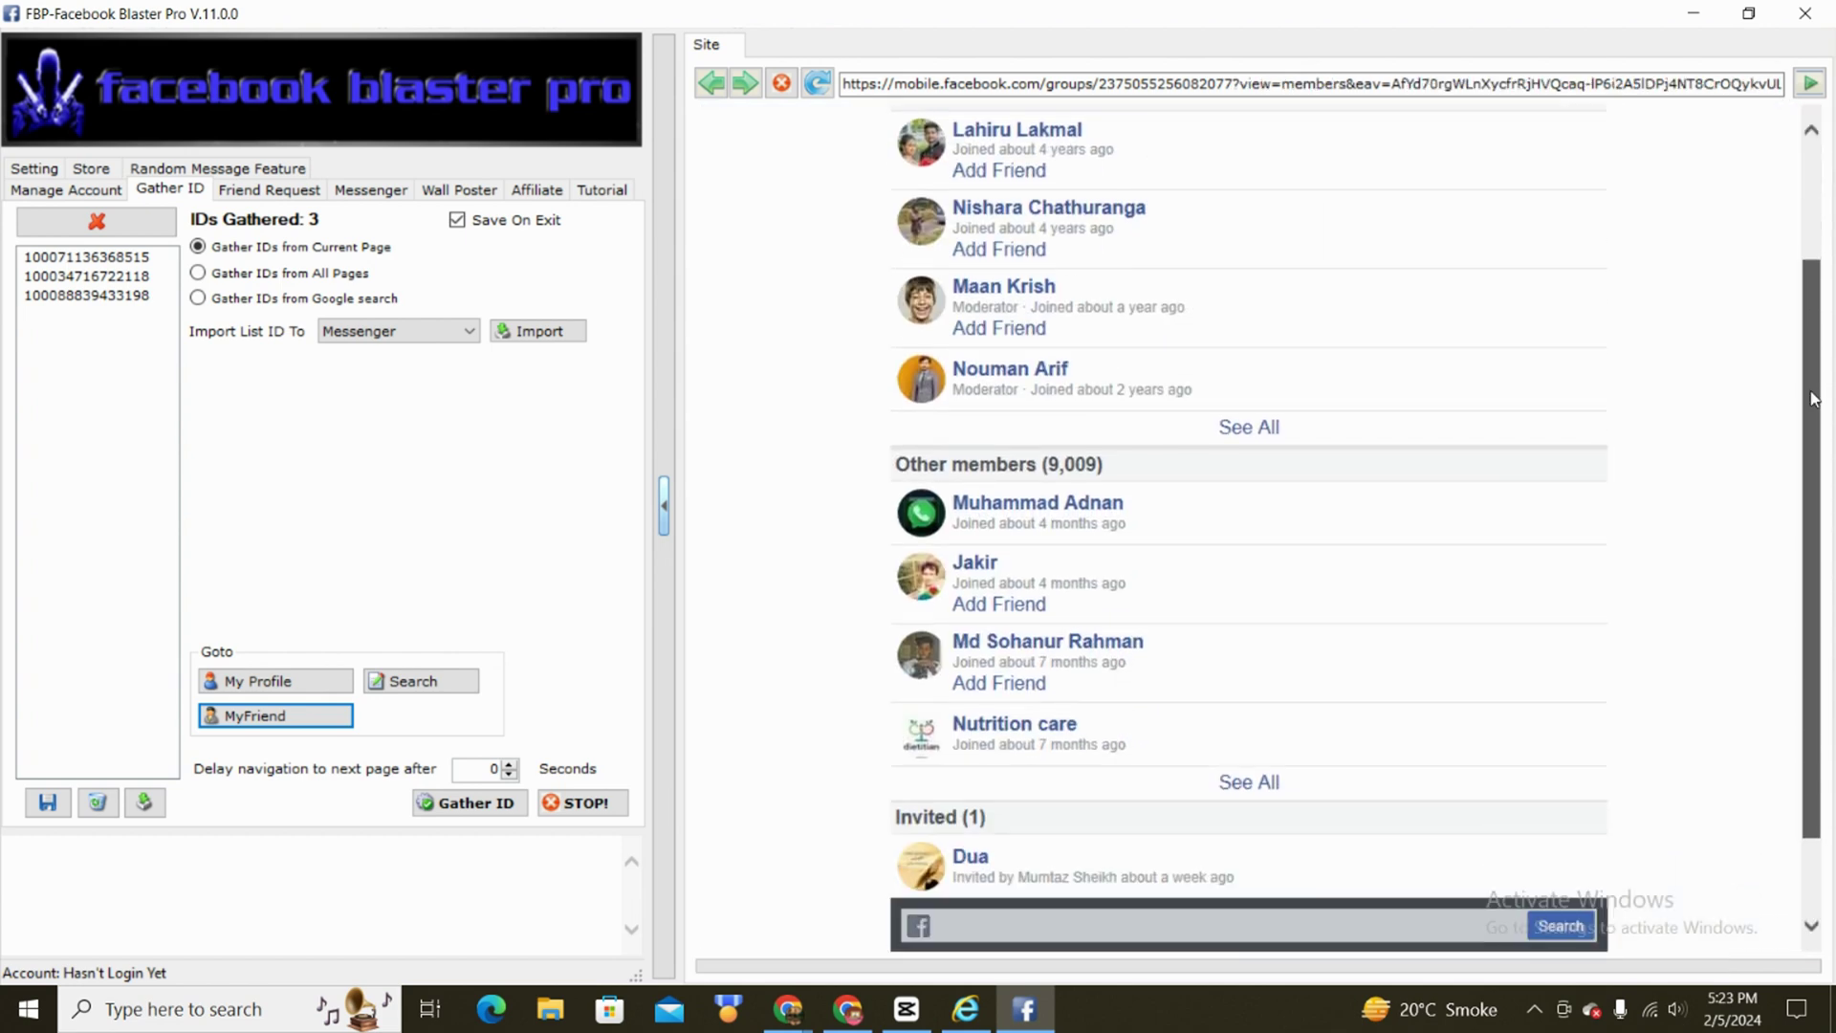
scroll(1661, 597, "down", 3)
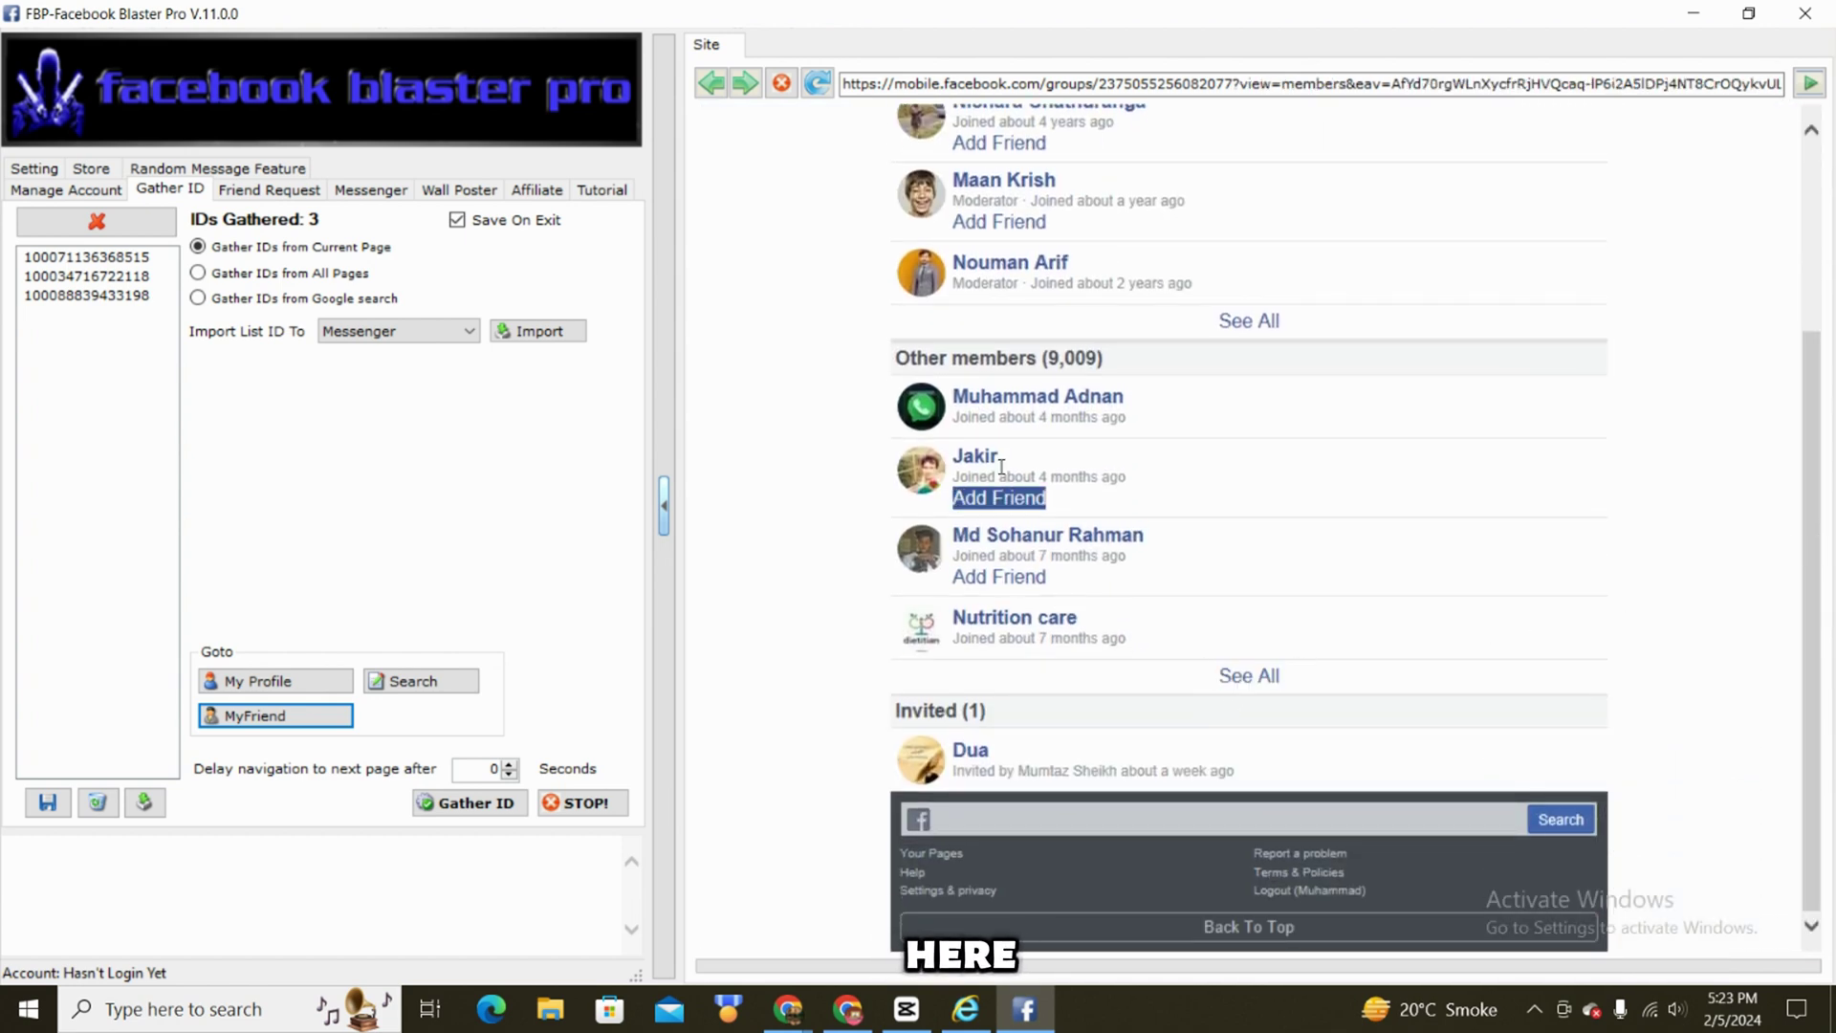
left_click_drag(916, 367, 1259, 683)
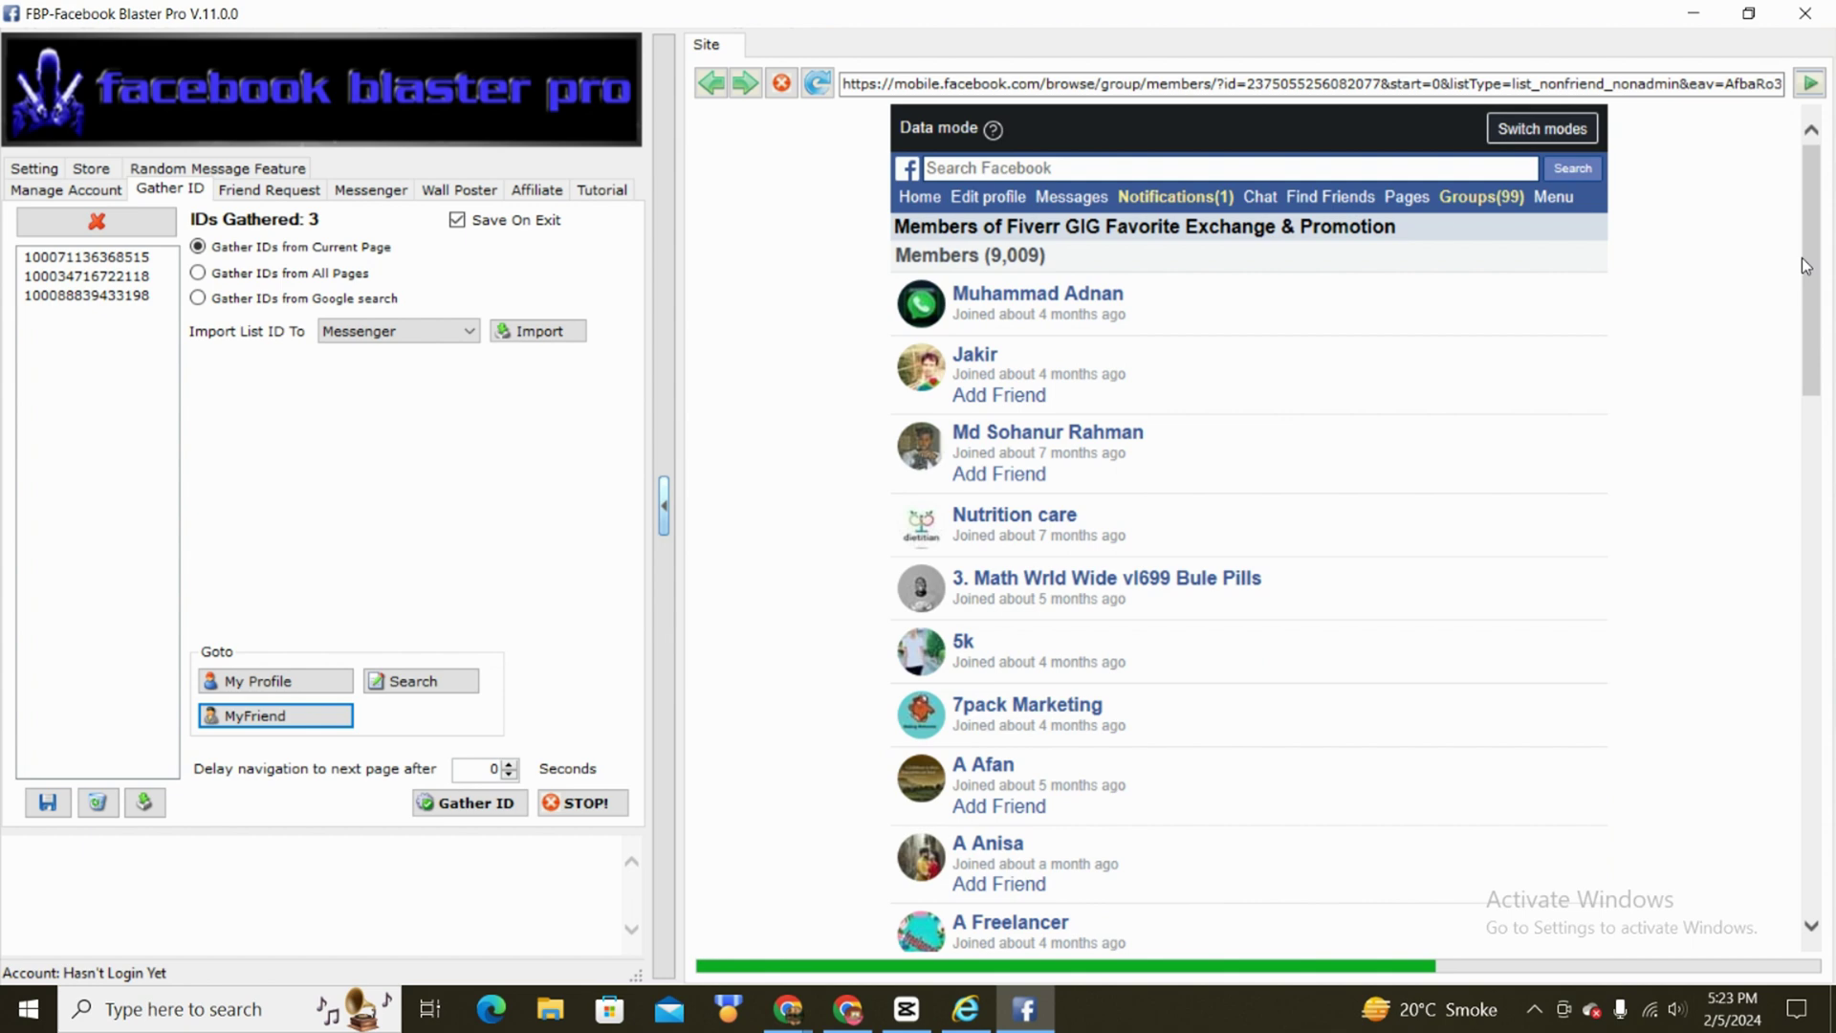
left_click_drag(1812, 231, 1808, 747)
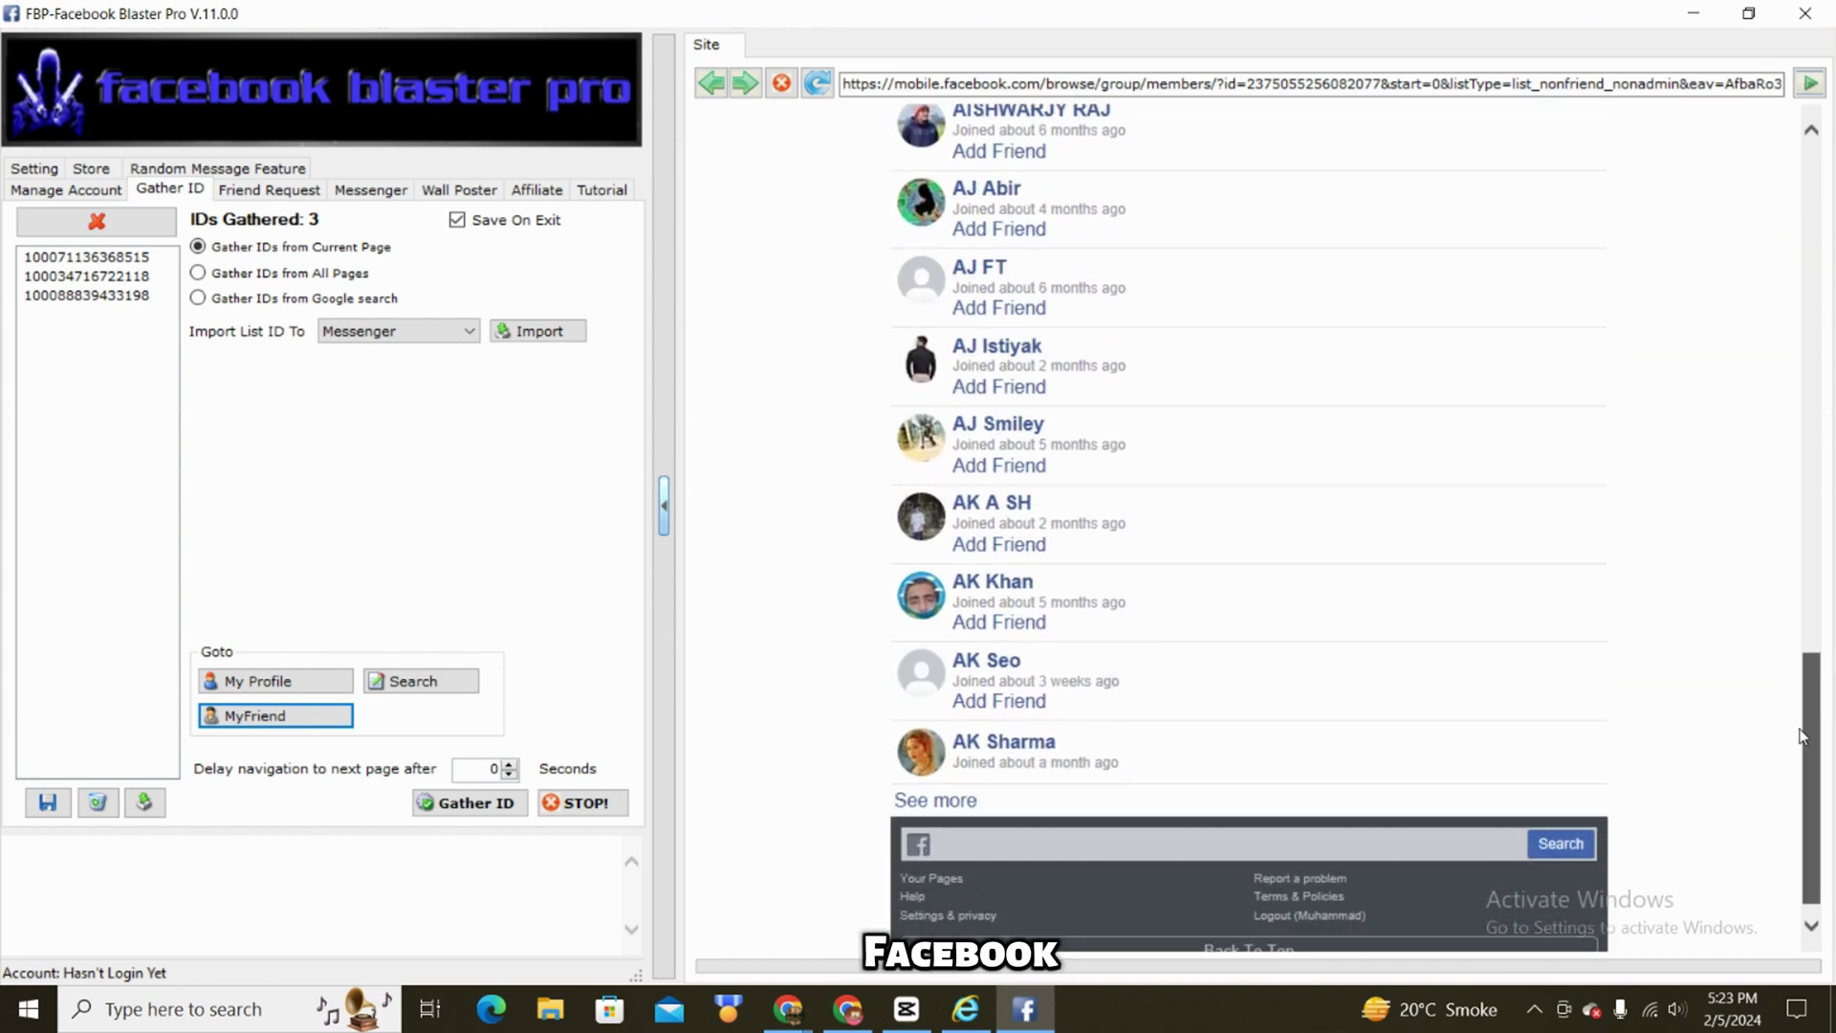
Gather member IDs across the next members pages, raising the total from 41 to 57.
left_click(910, 775)
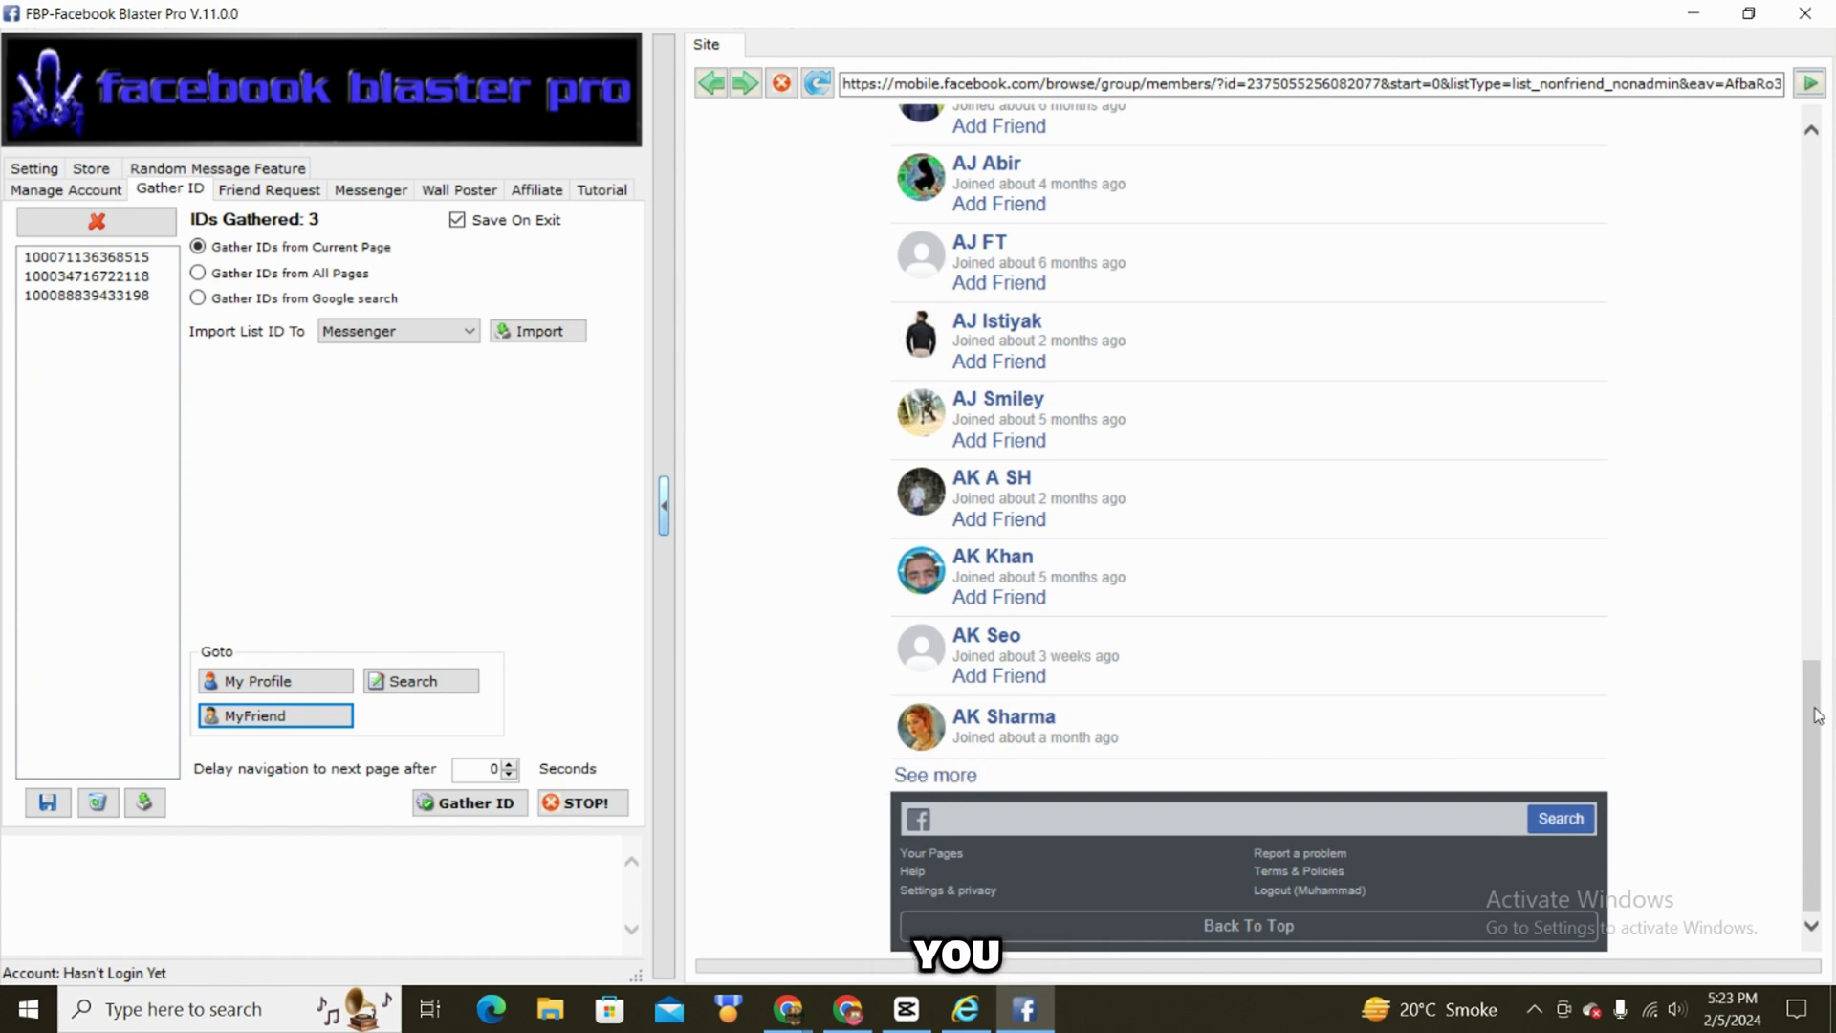
scroll(1815, 715, "up", 3)
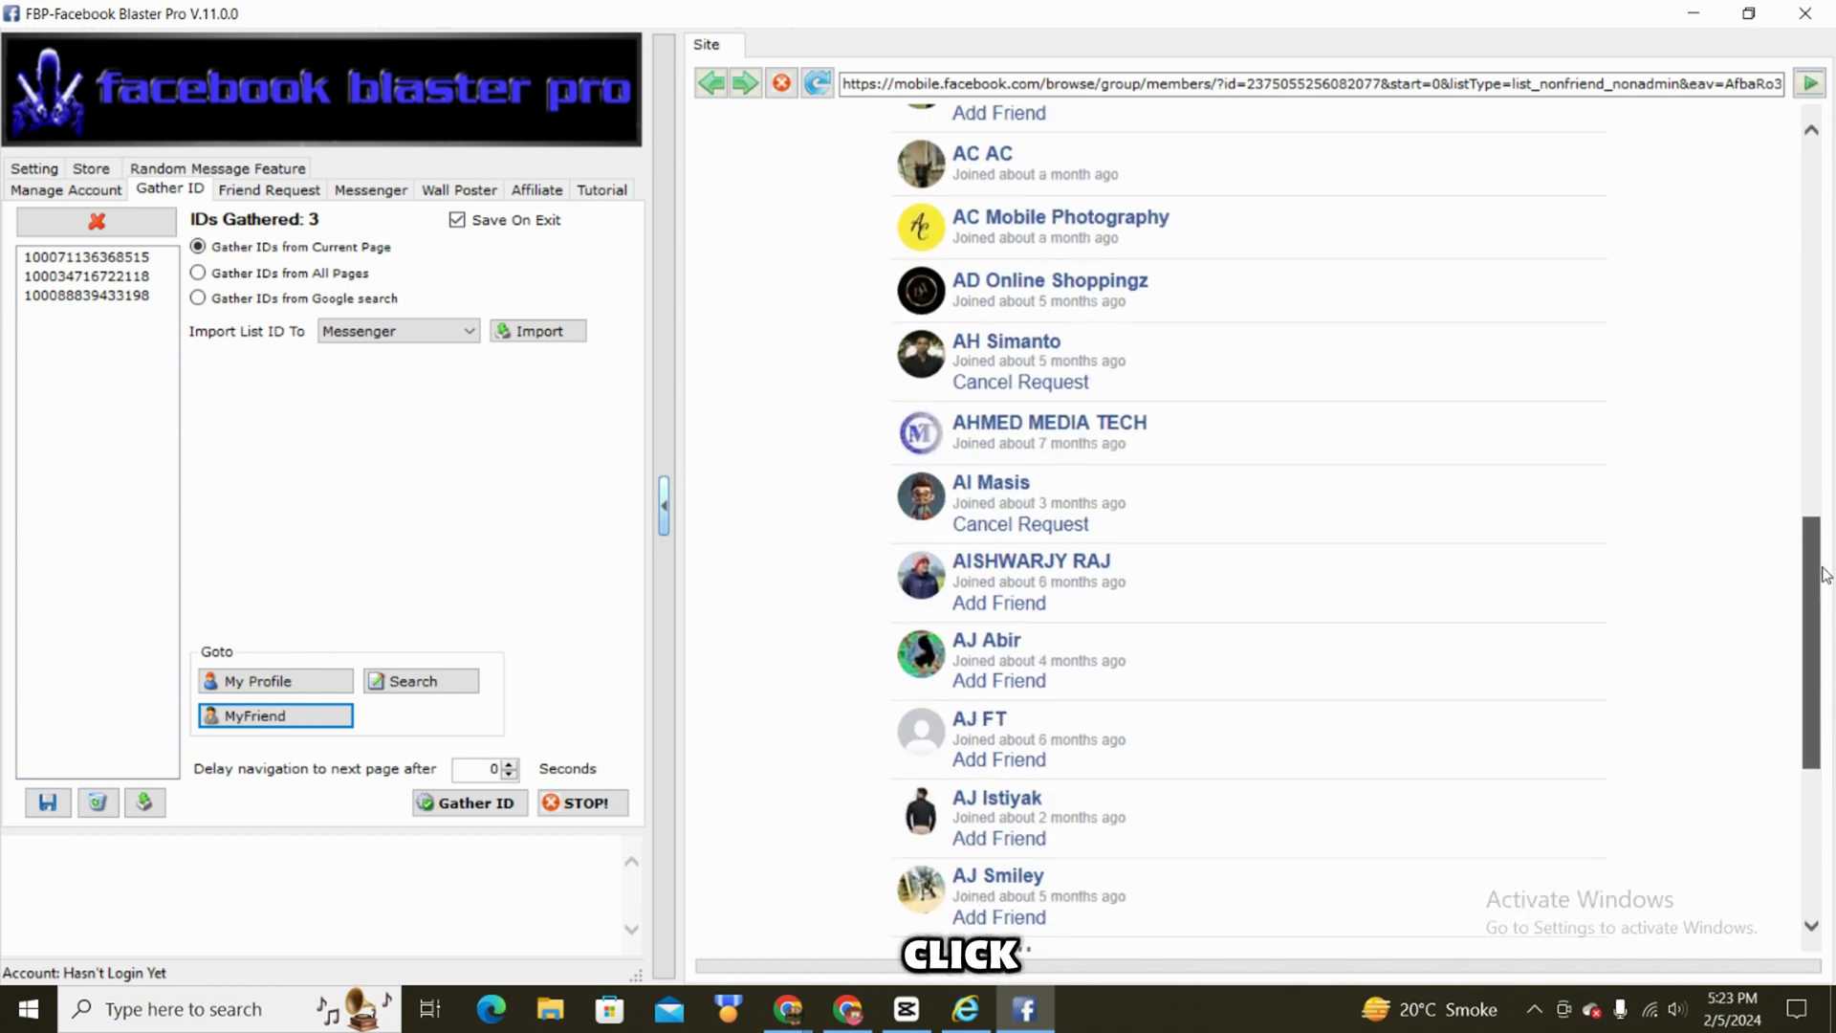
left_click(482, 816)
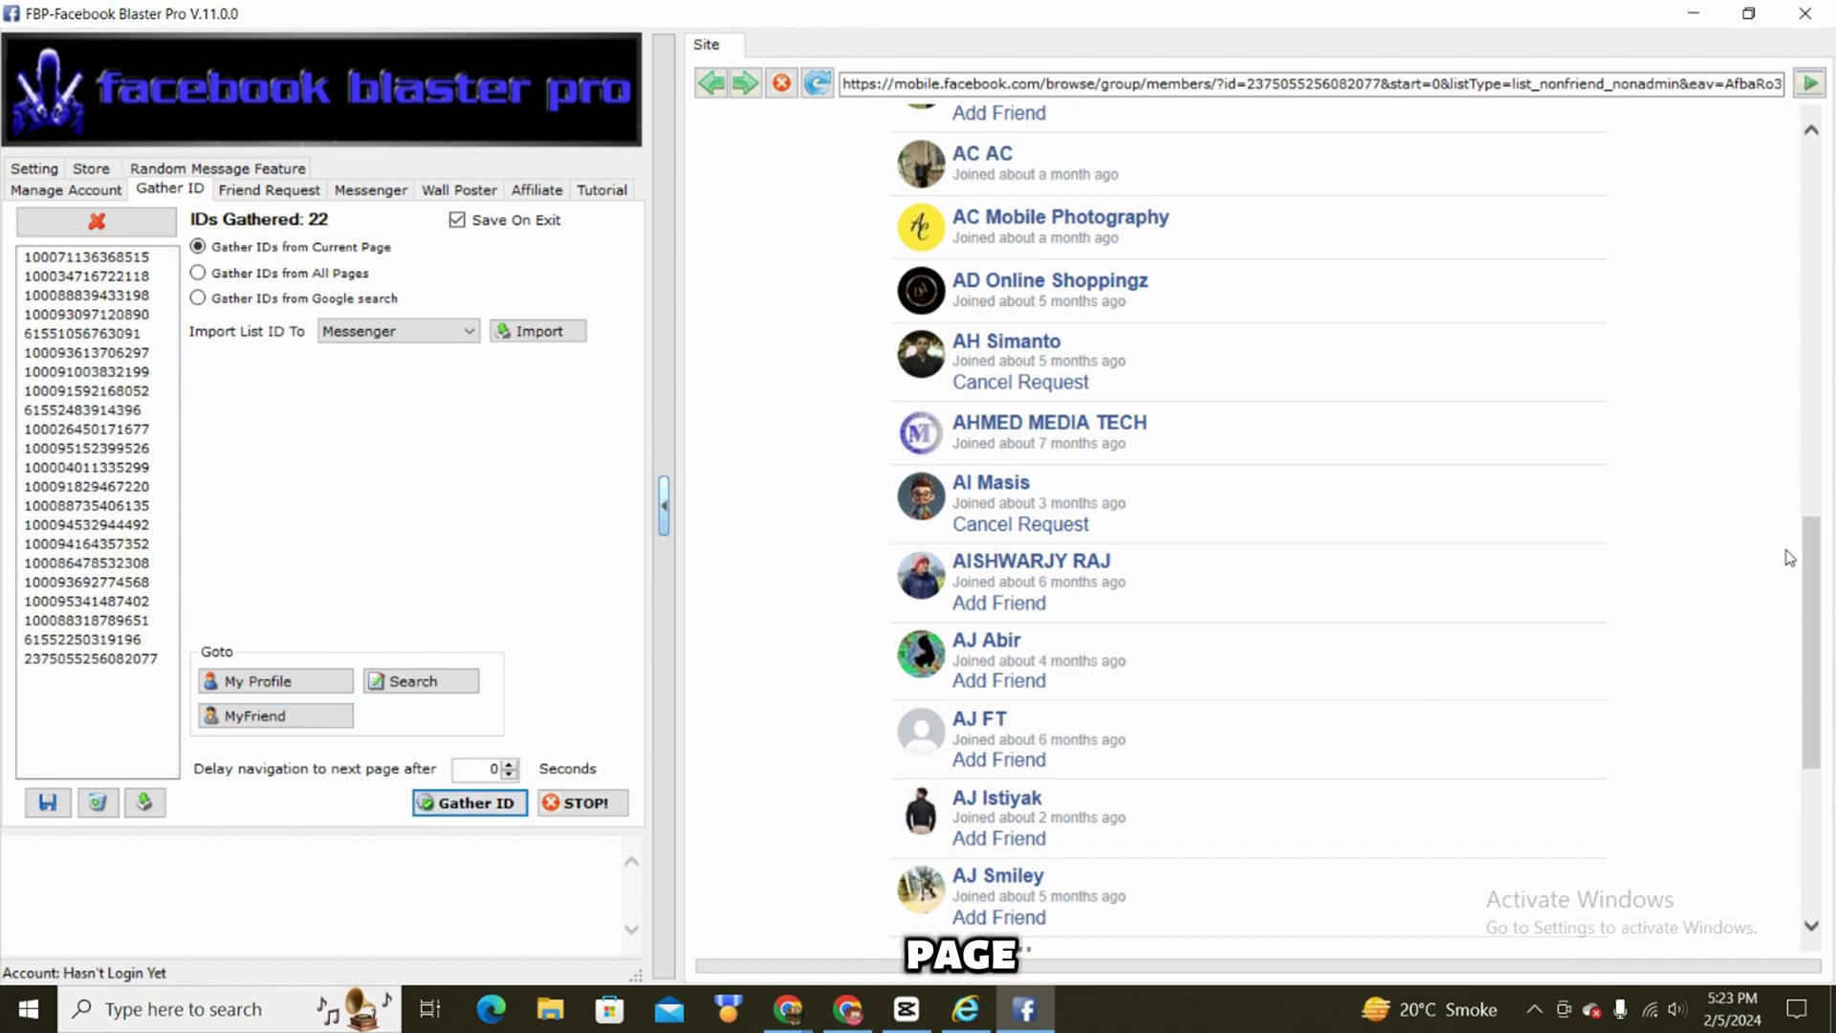
scroll(1815, 594, "down", 3)
left_click(935, 775)
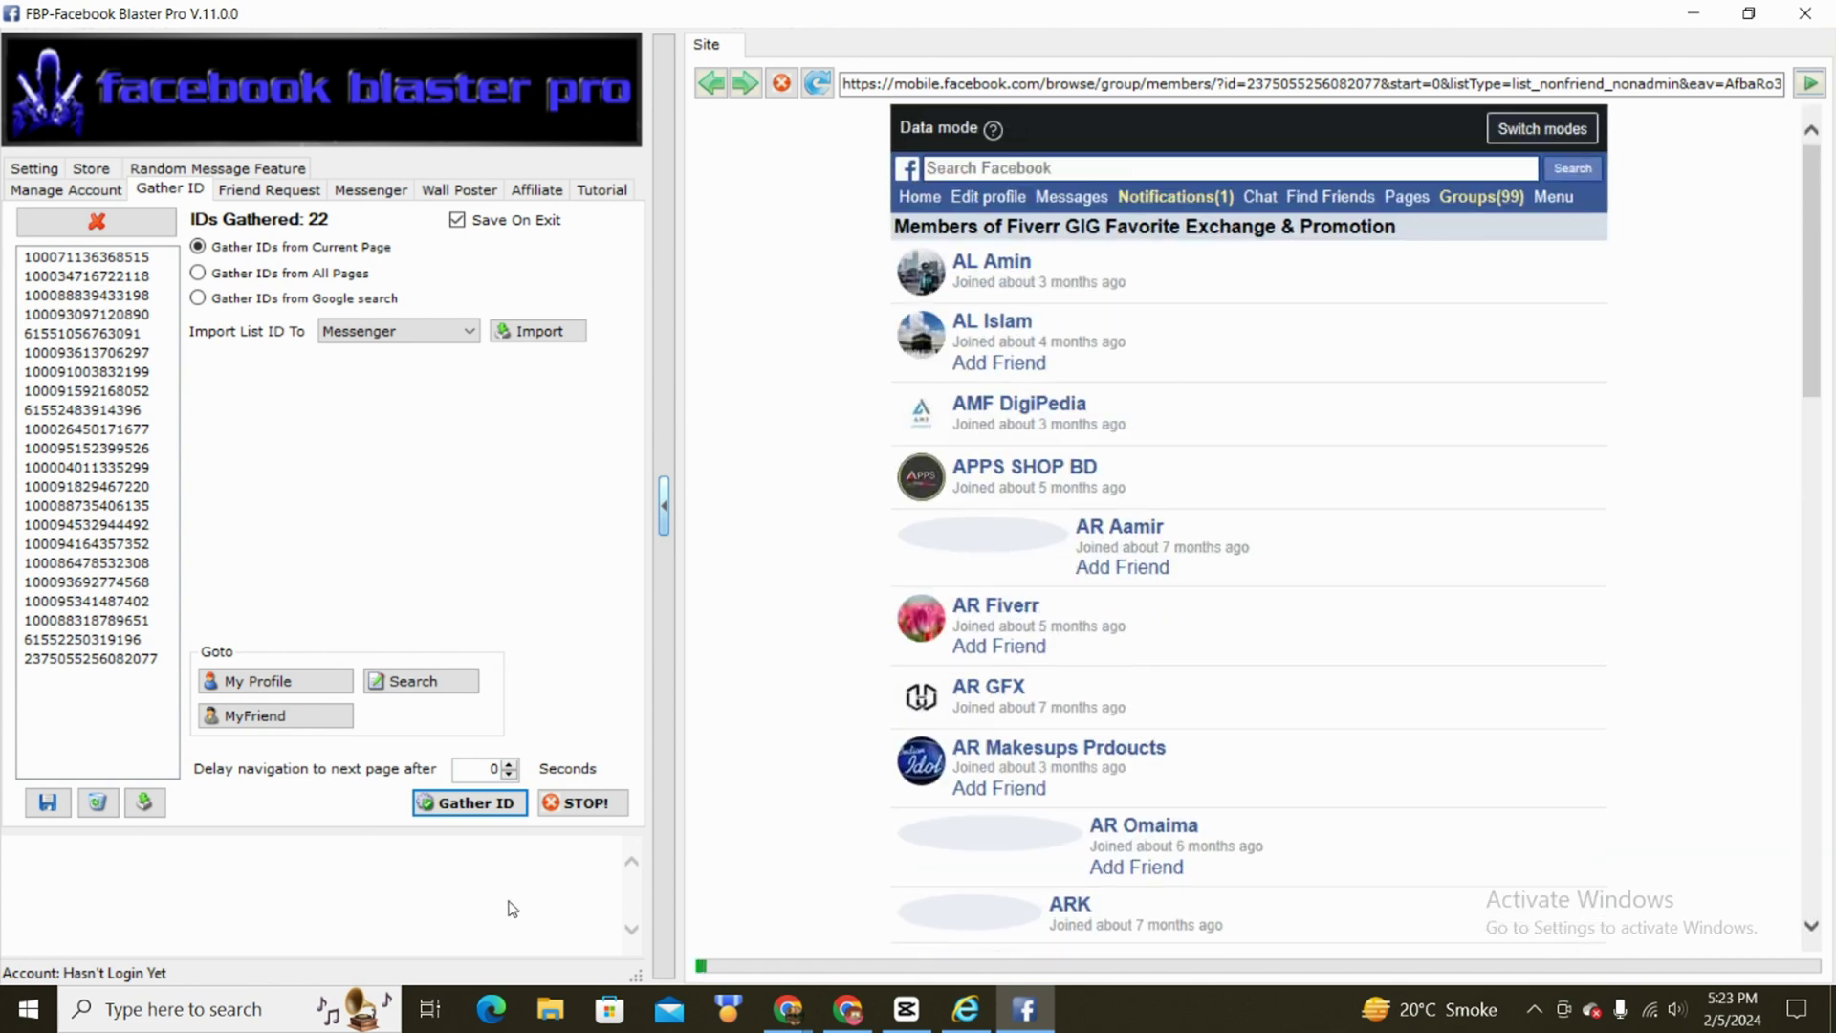
left_click(461, 805)
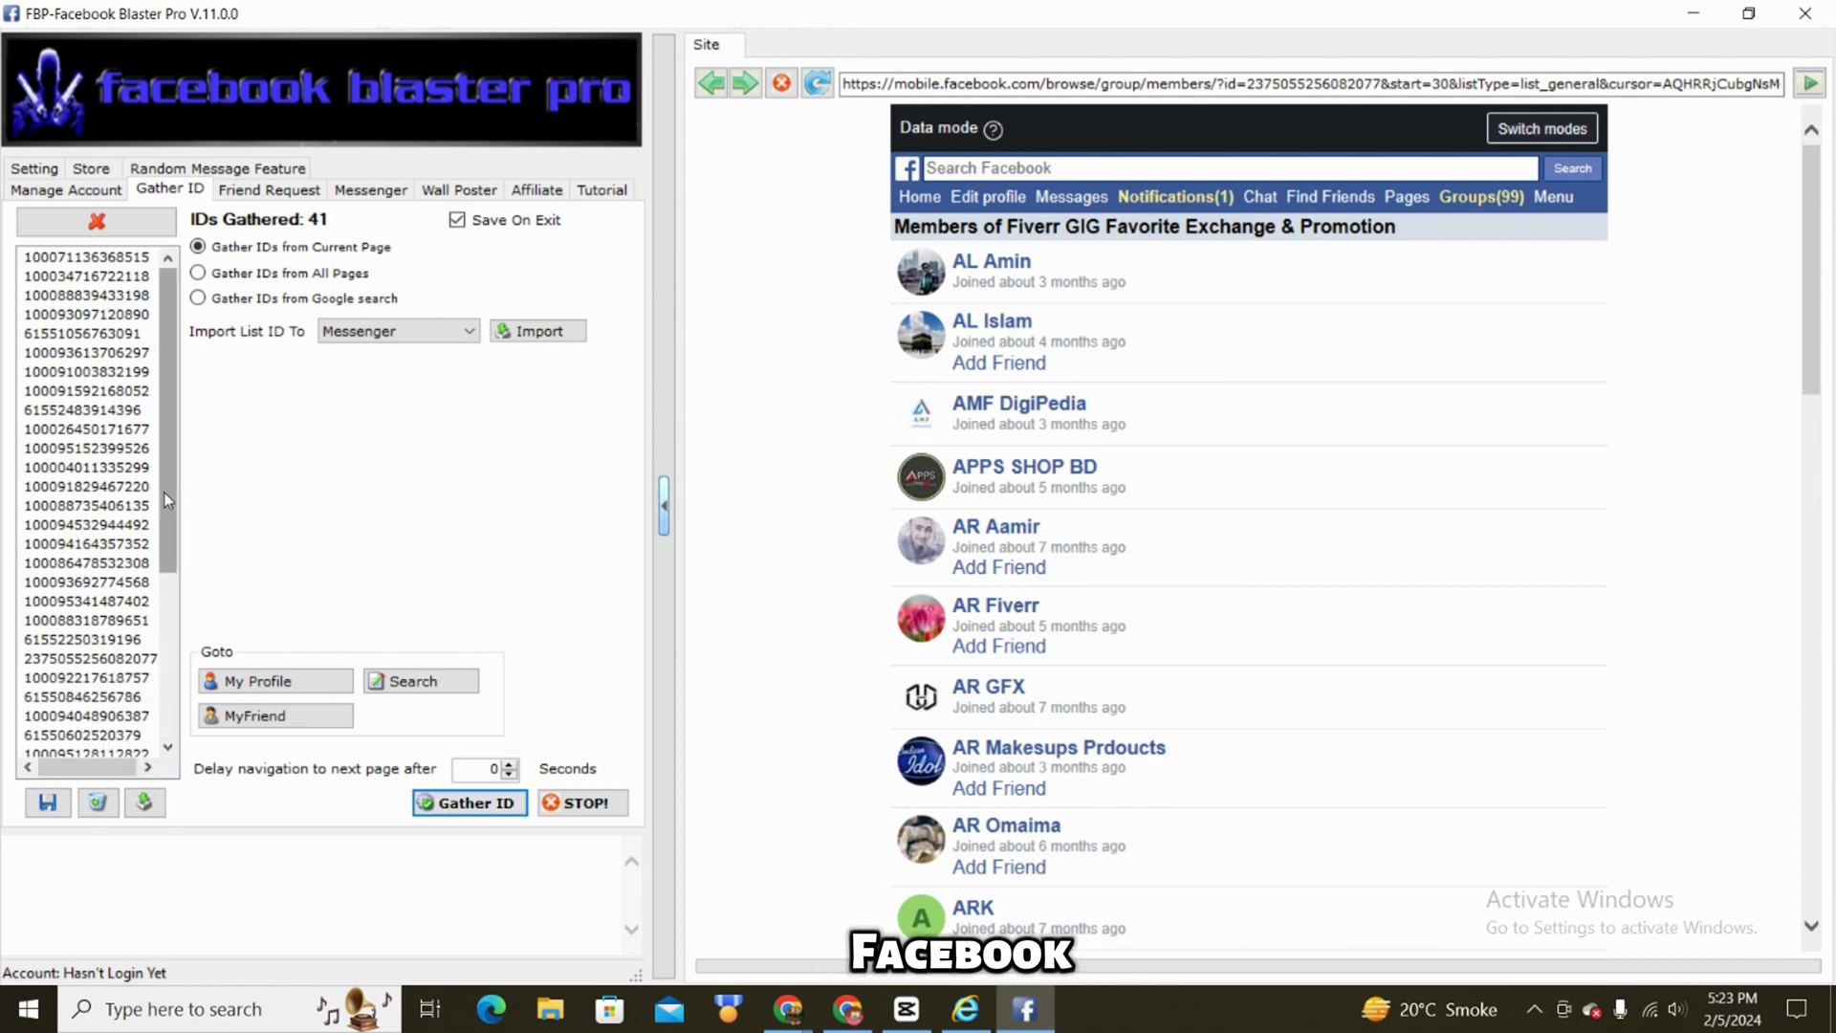
scroll(160, 570, "down", 2)
scroll(160, 570, "up", 2)
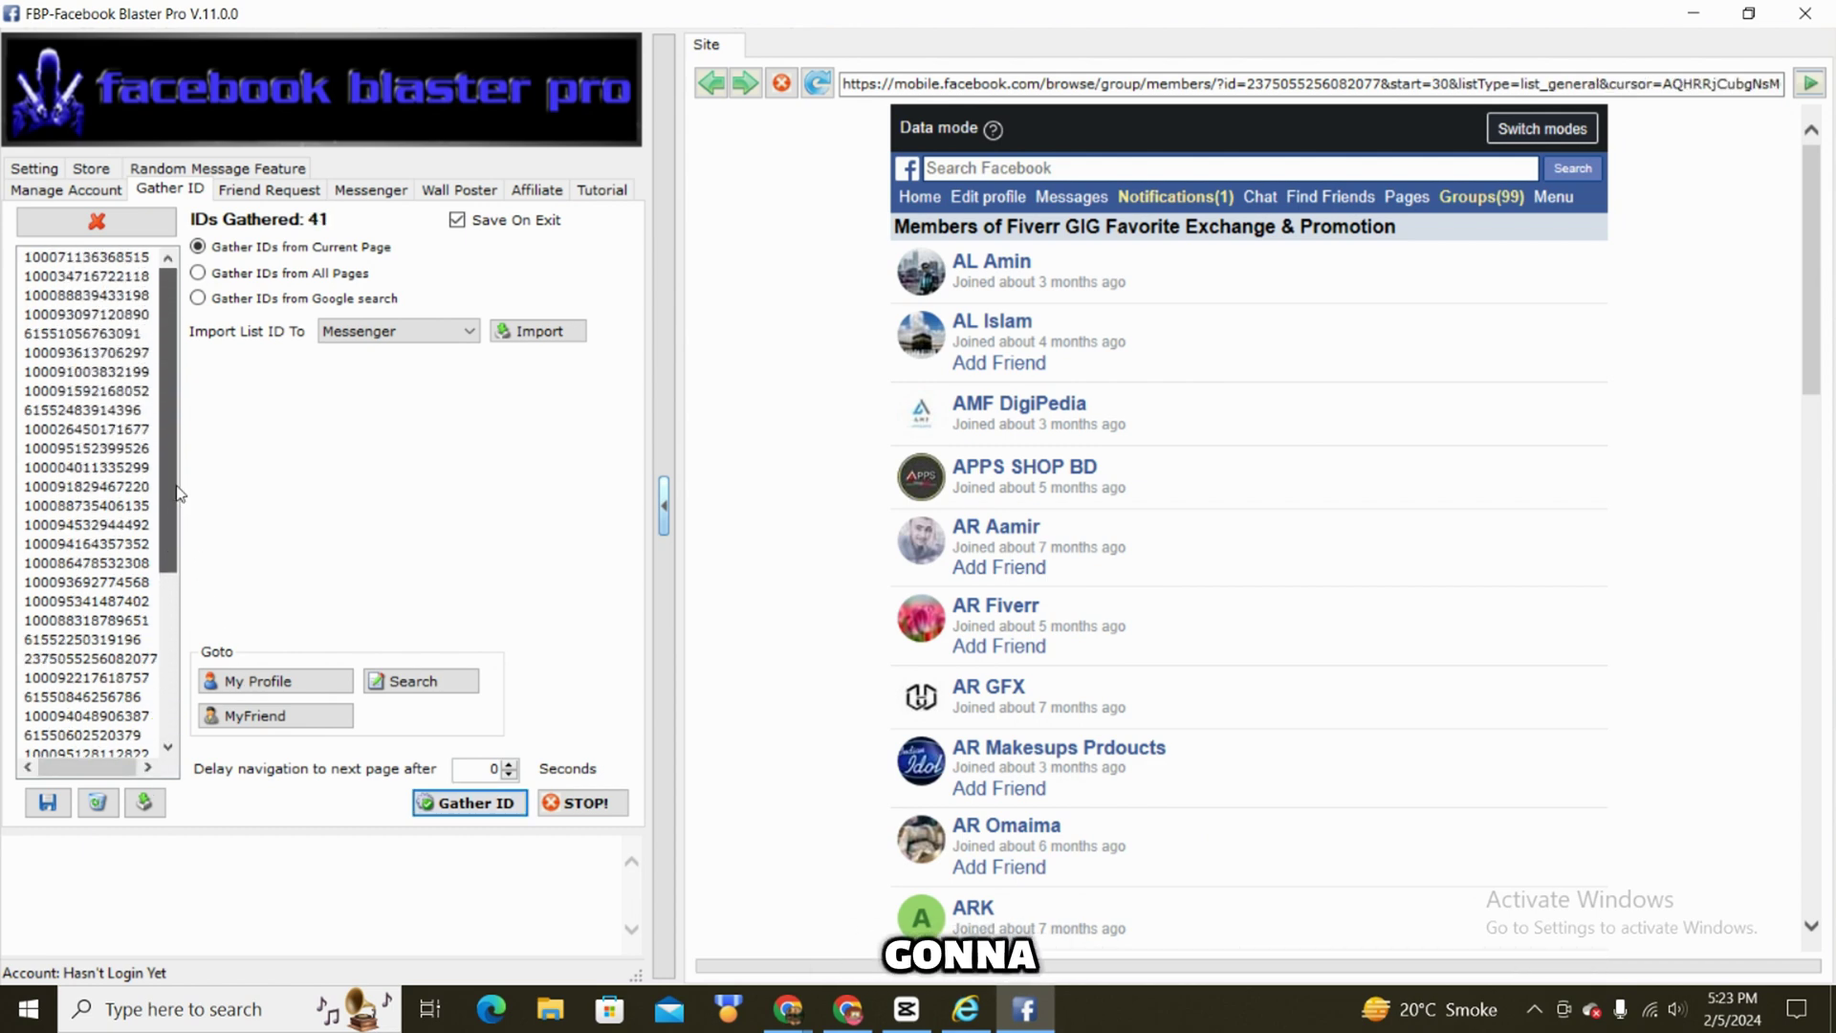
left_click_drag(1813, 326, 1810, 704)
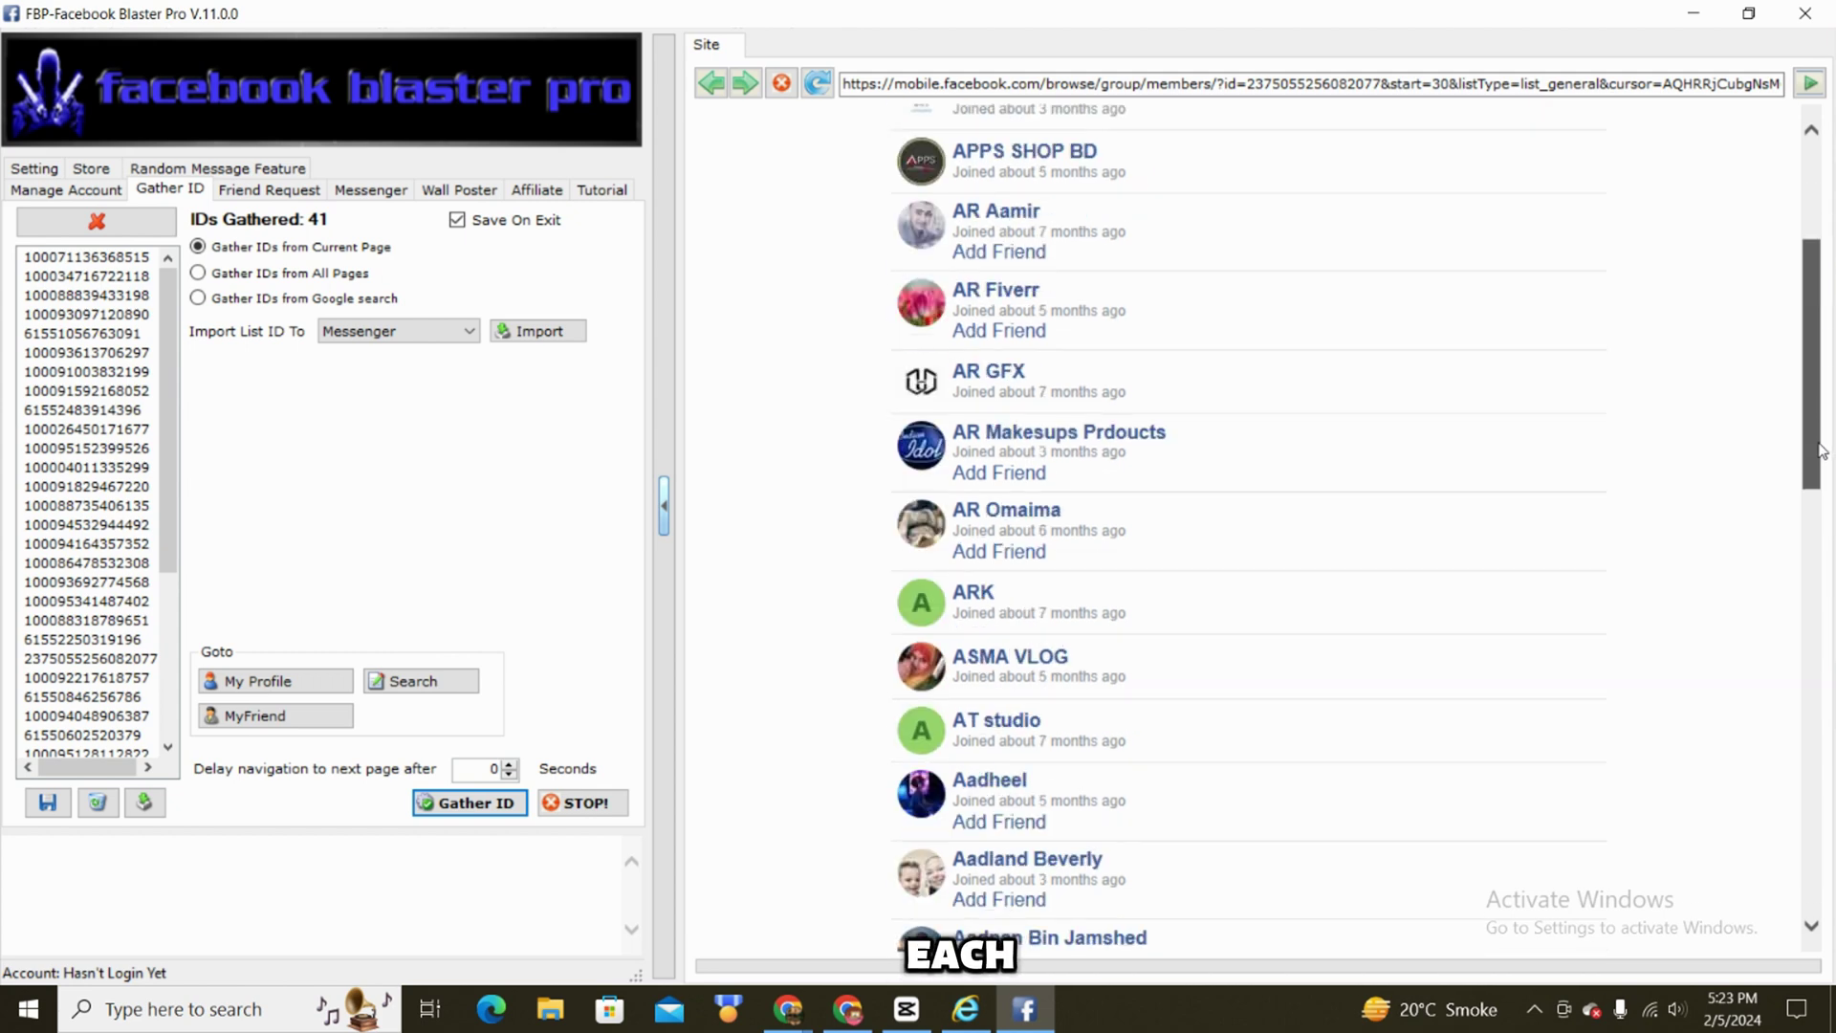
scroll(1190, 701, "down", 3)
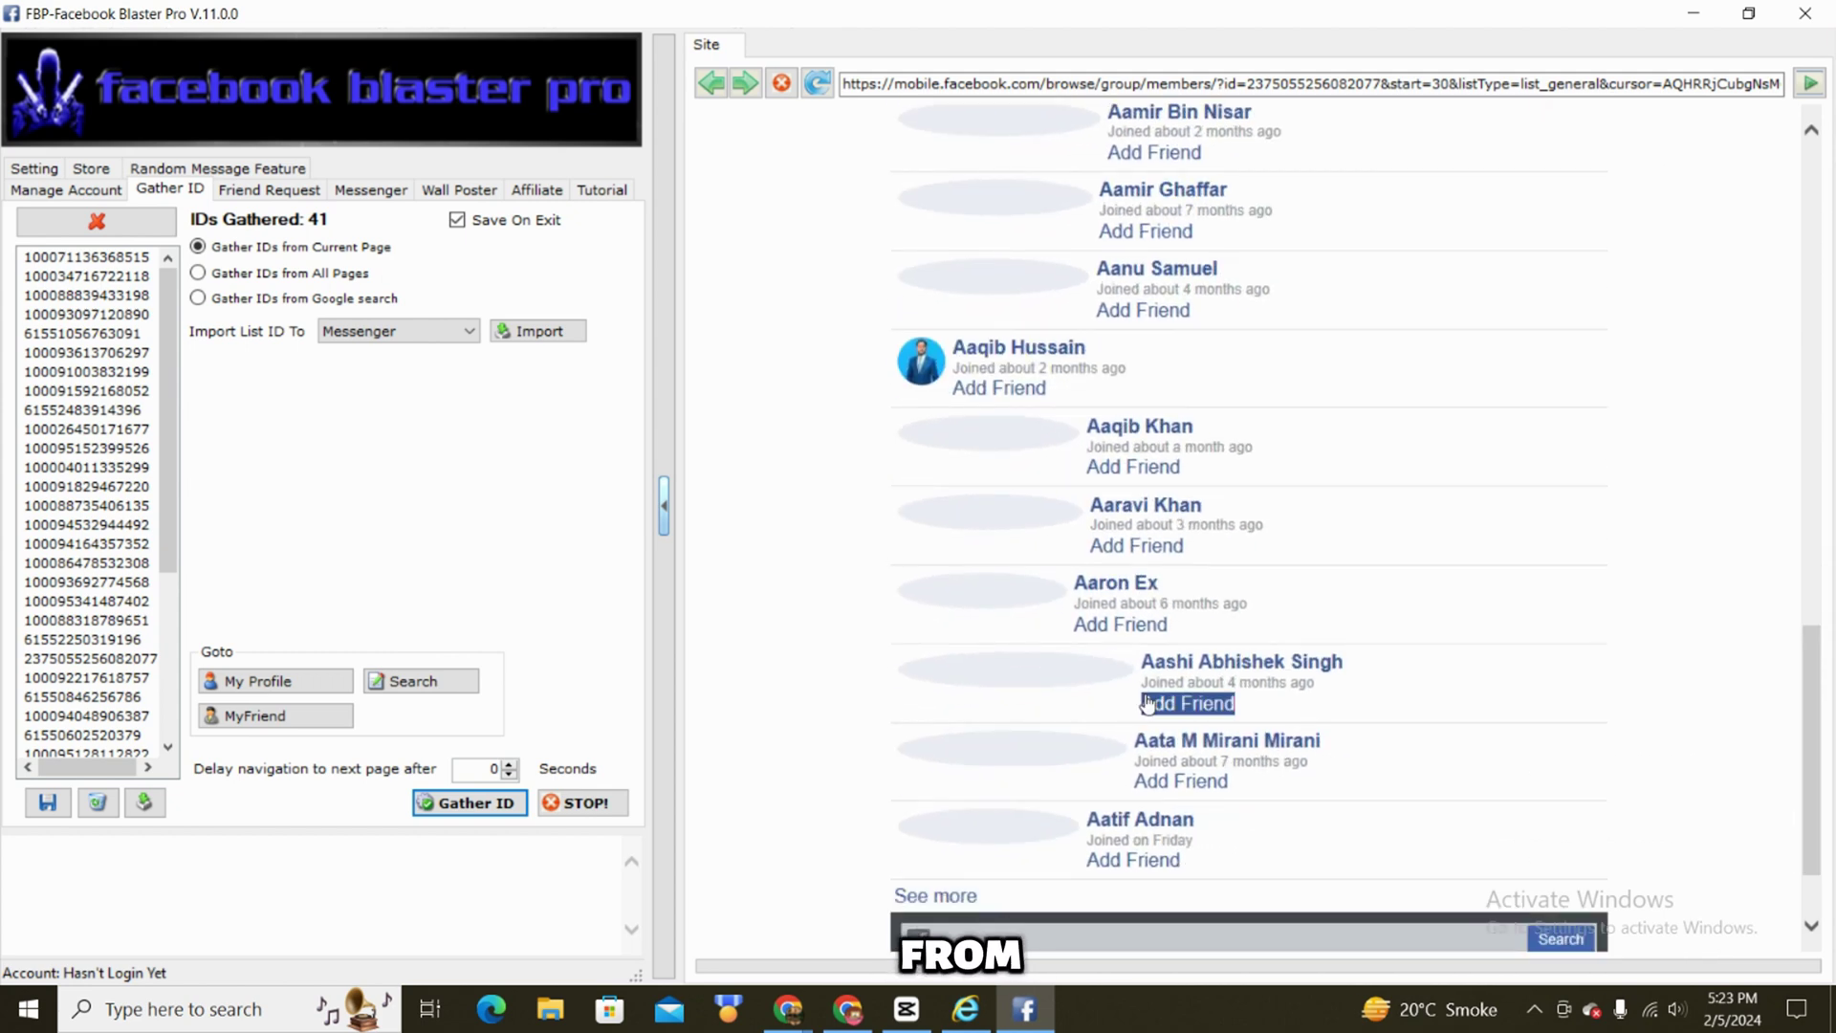
mouse_move(954, 911)
left_mouse_down()
mouse_move(1147, 816)
mouse_move(1535, 528)
left_mouse_up()
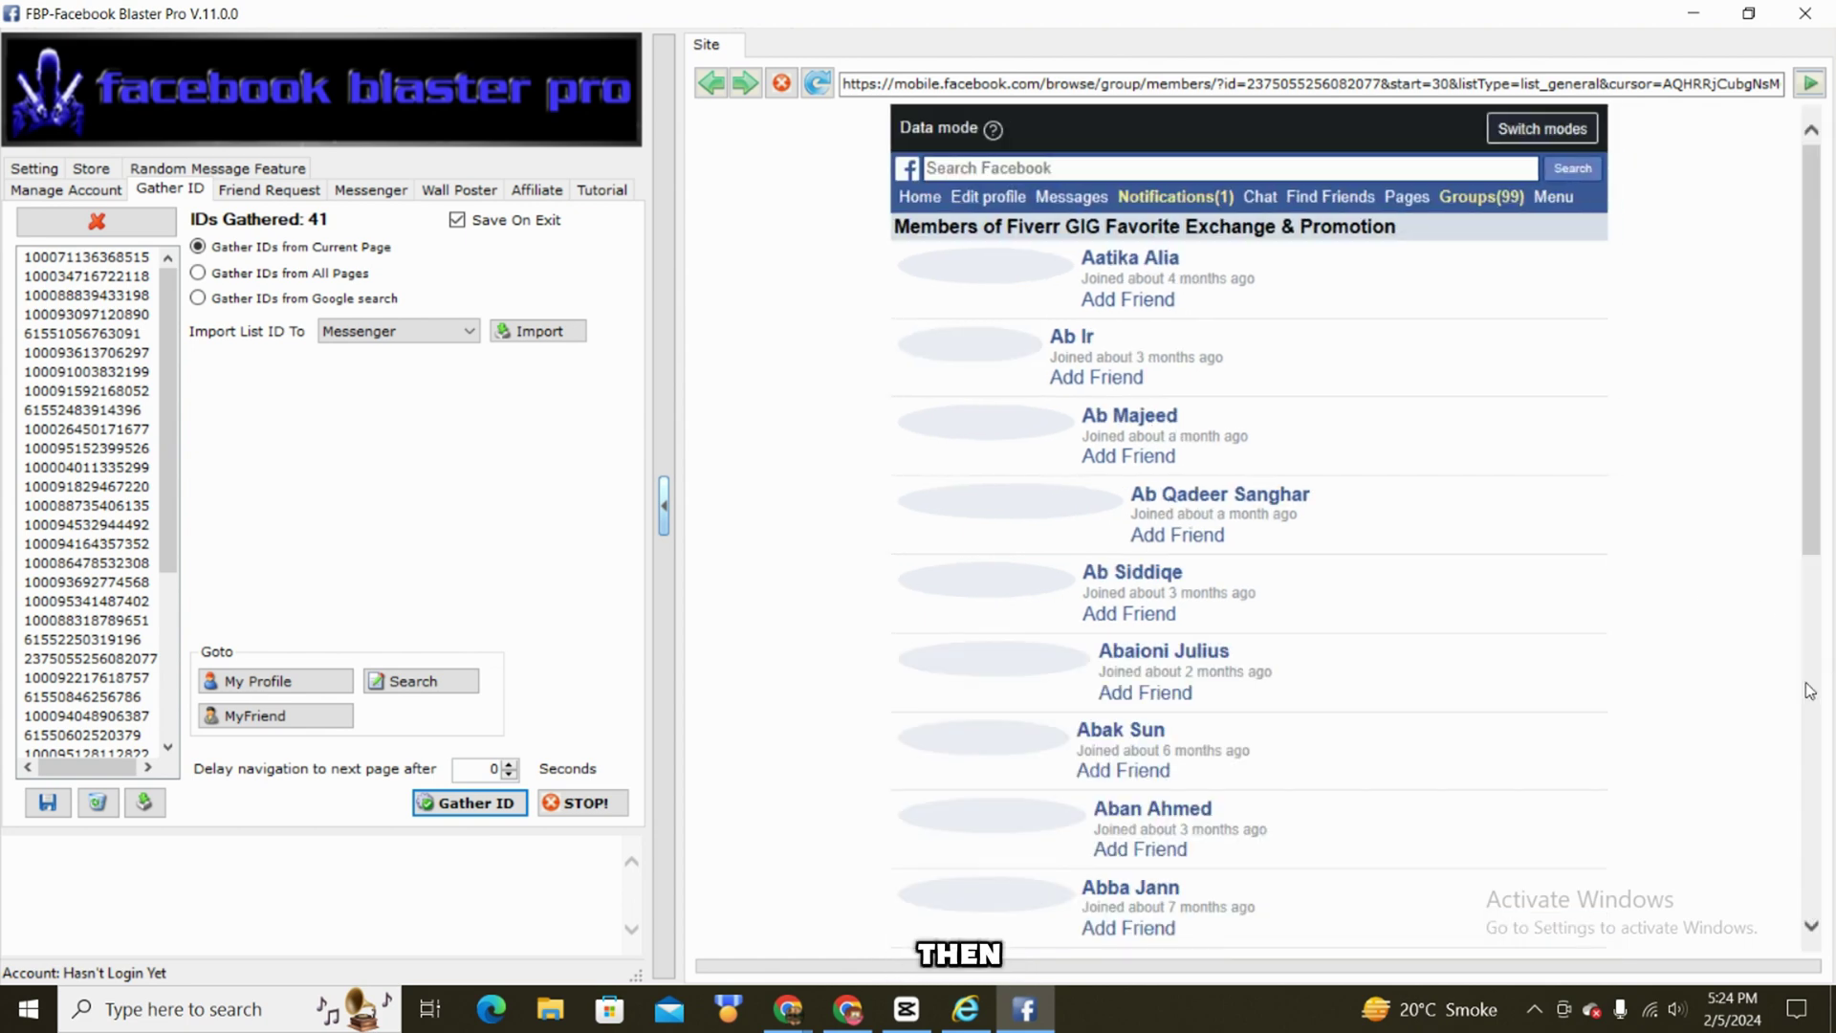
left_click(449, 804)
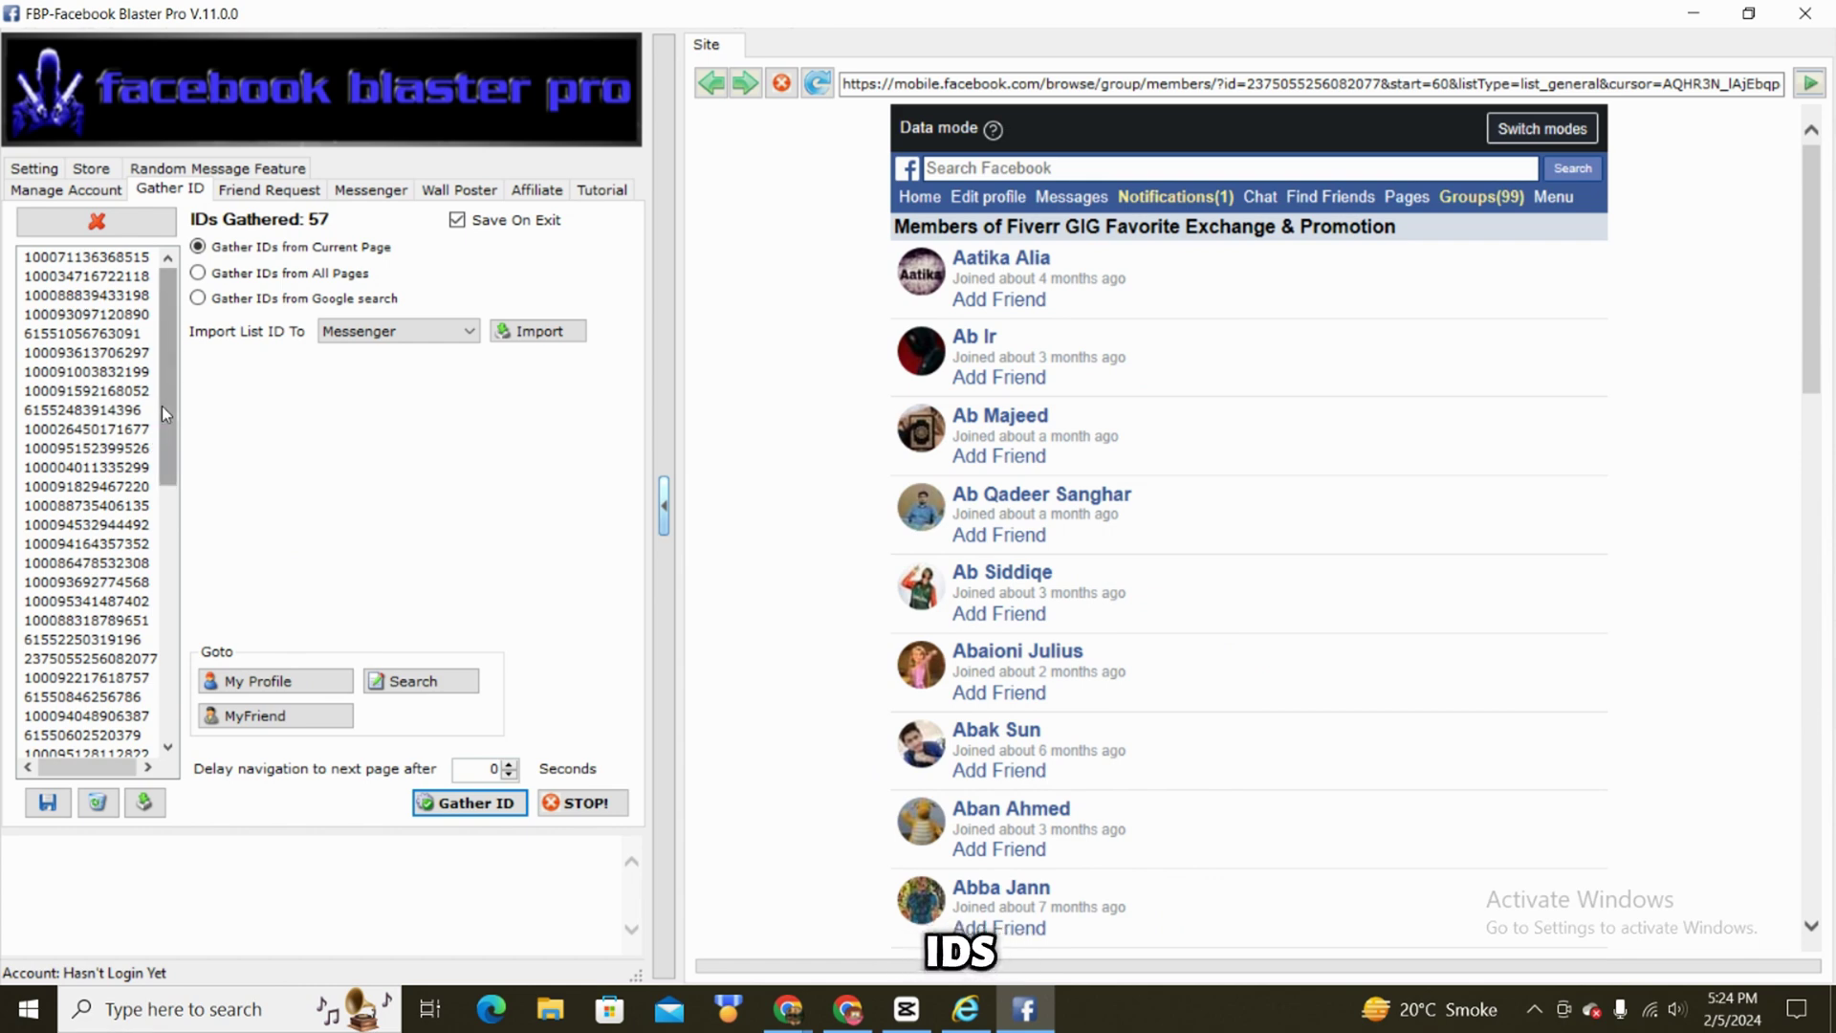
left_click_drag(162, 405, 166, 545)
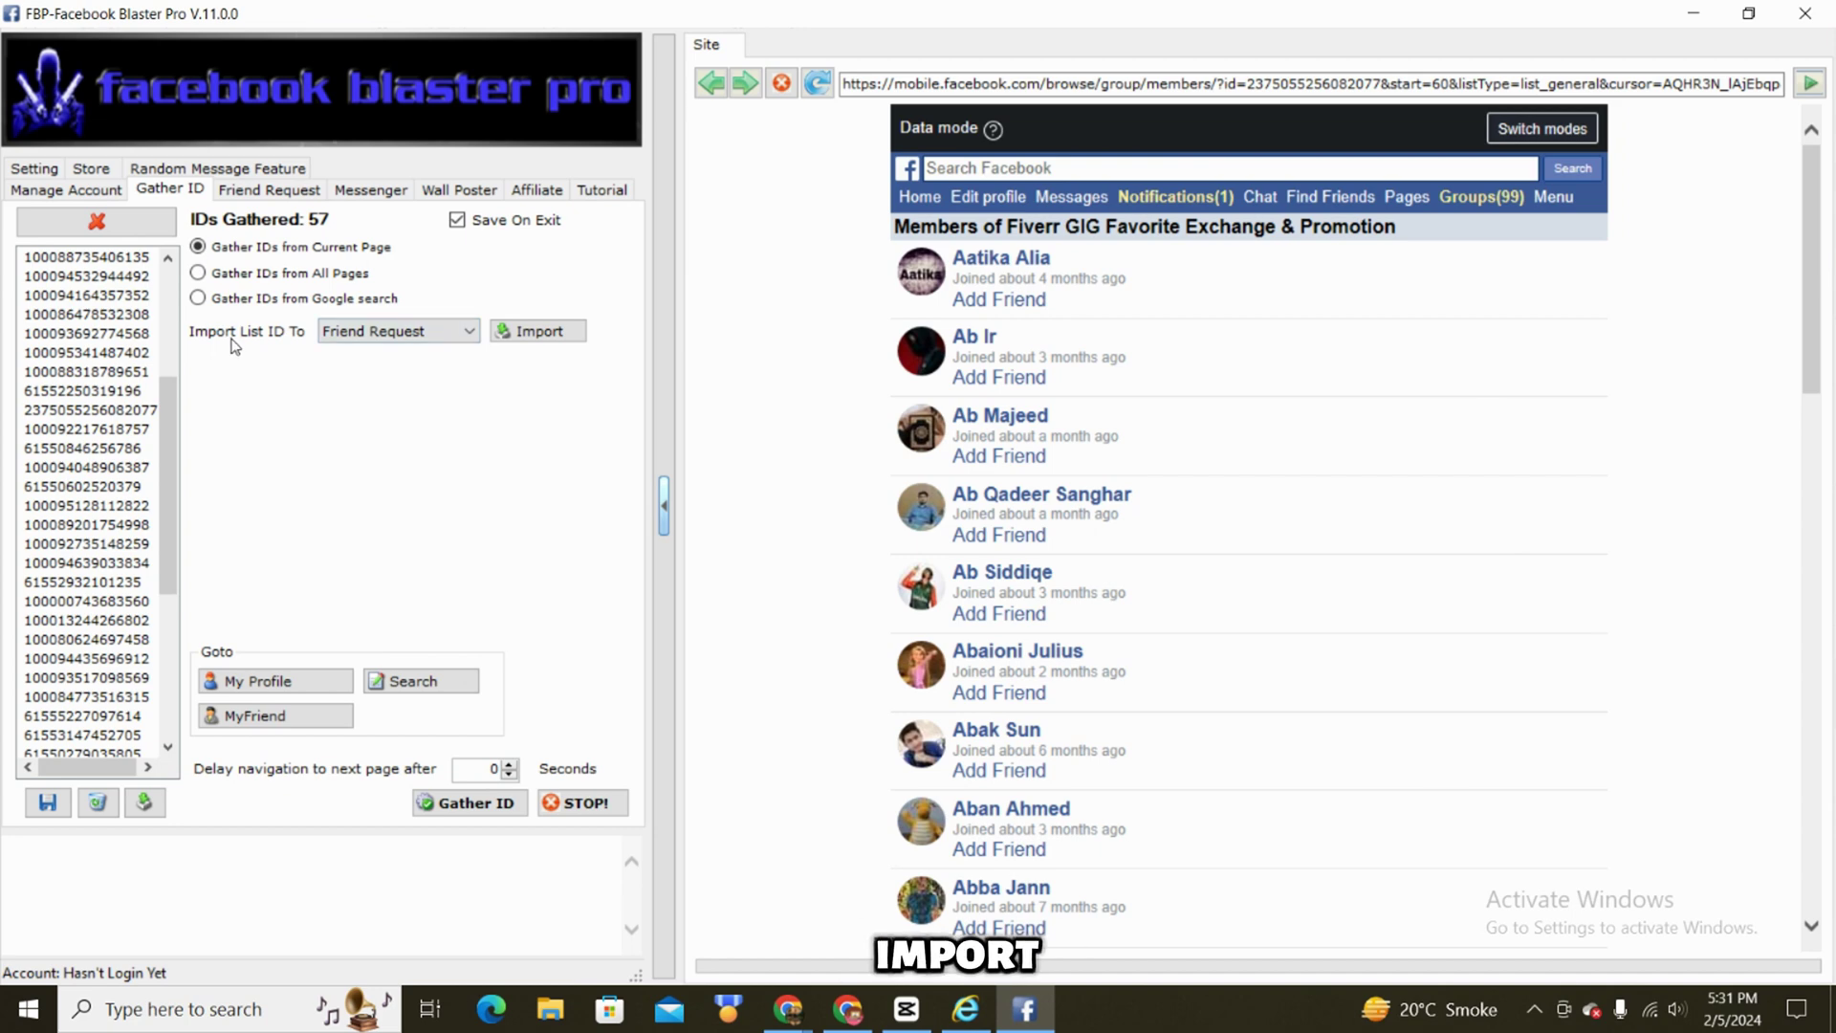
Import the 57 gathered IDs with Messenger as the destination list.
left_click(385, 339)
left_click(359, 369)
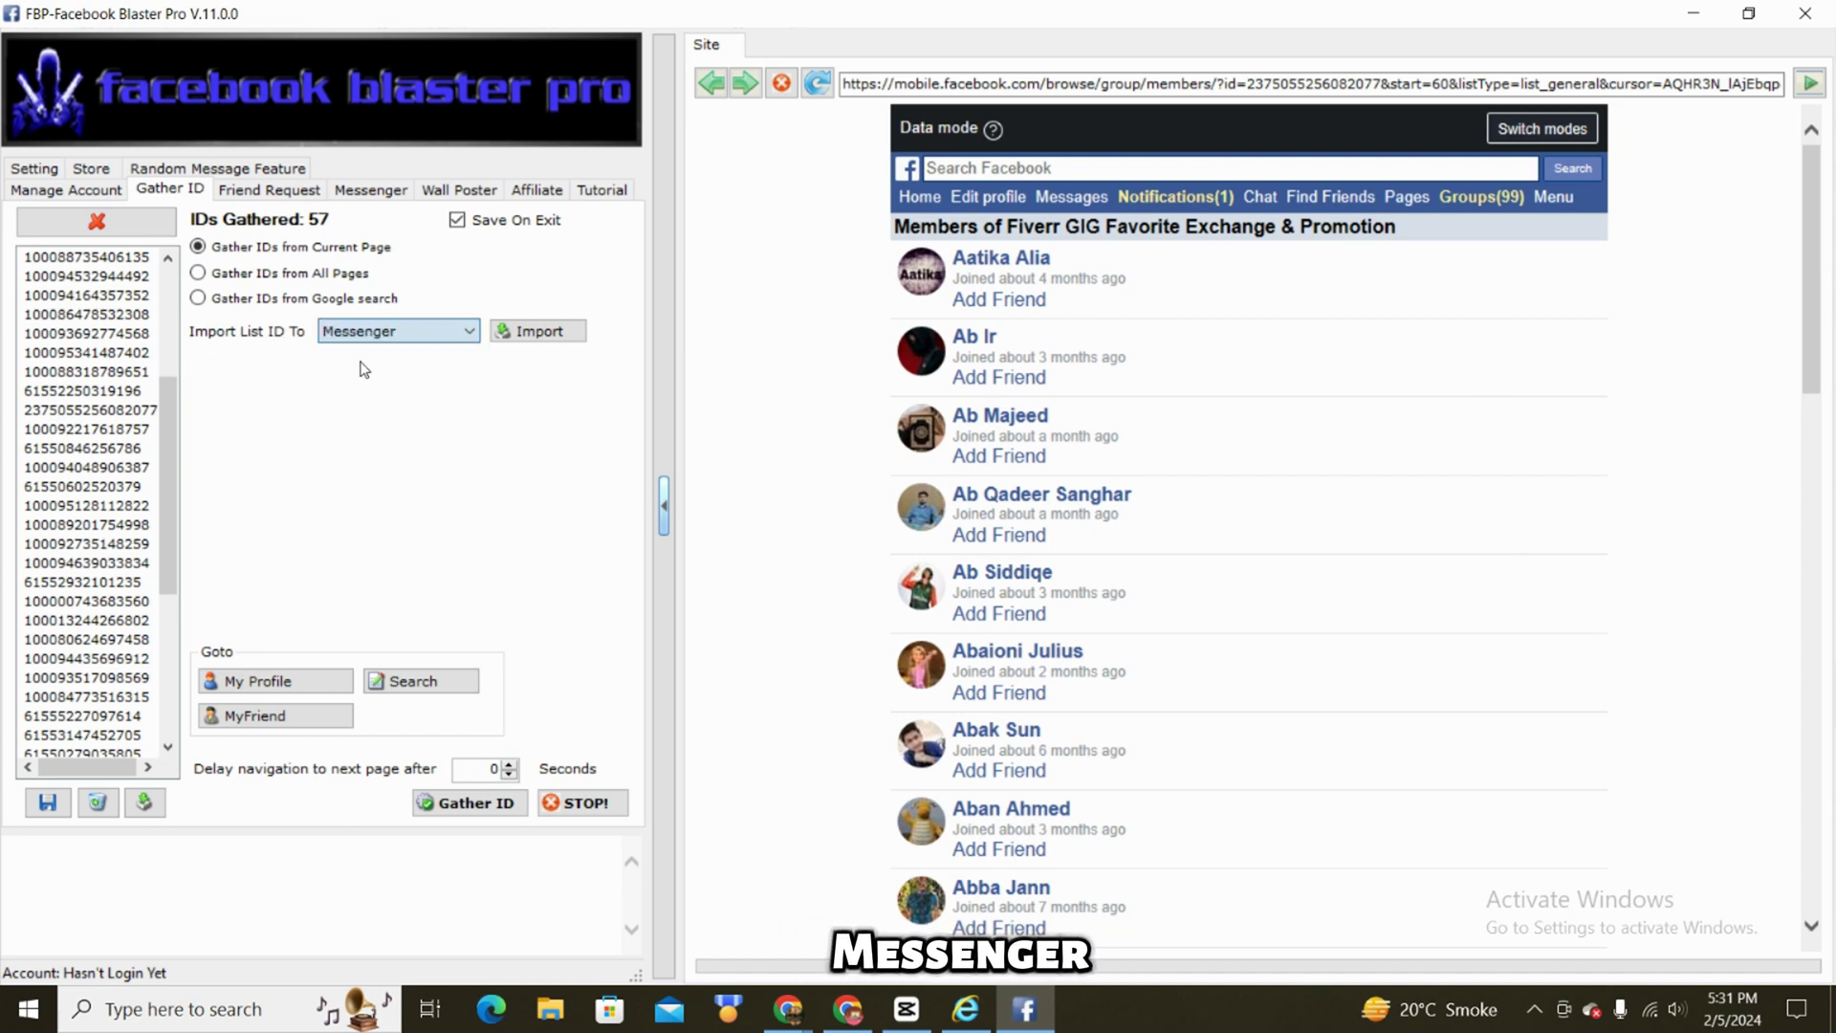
left_click(549, 343)
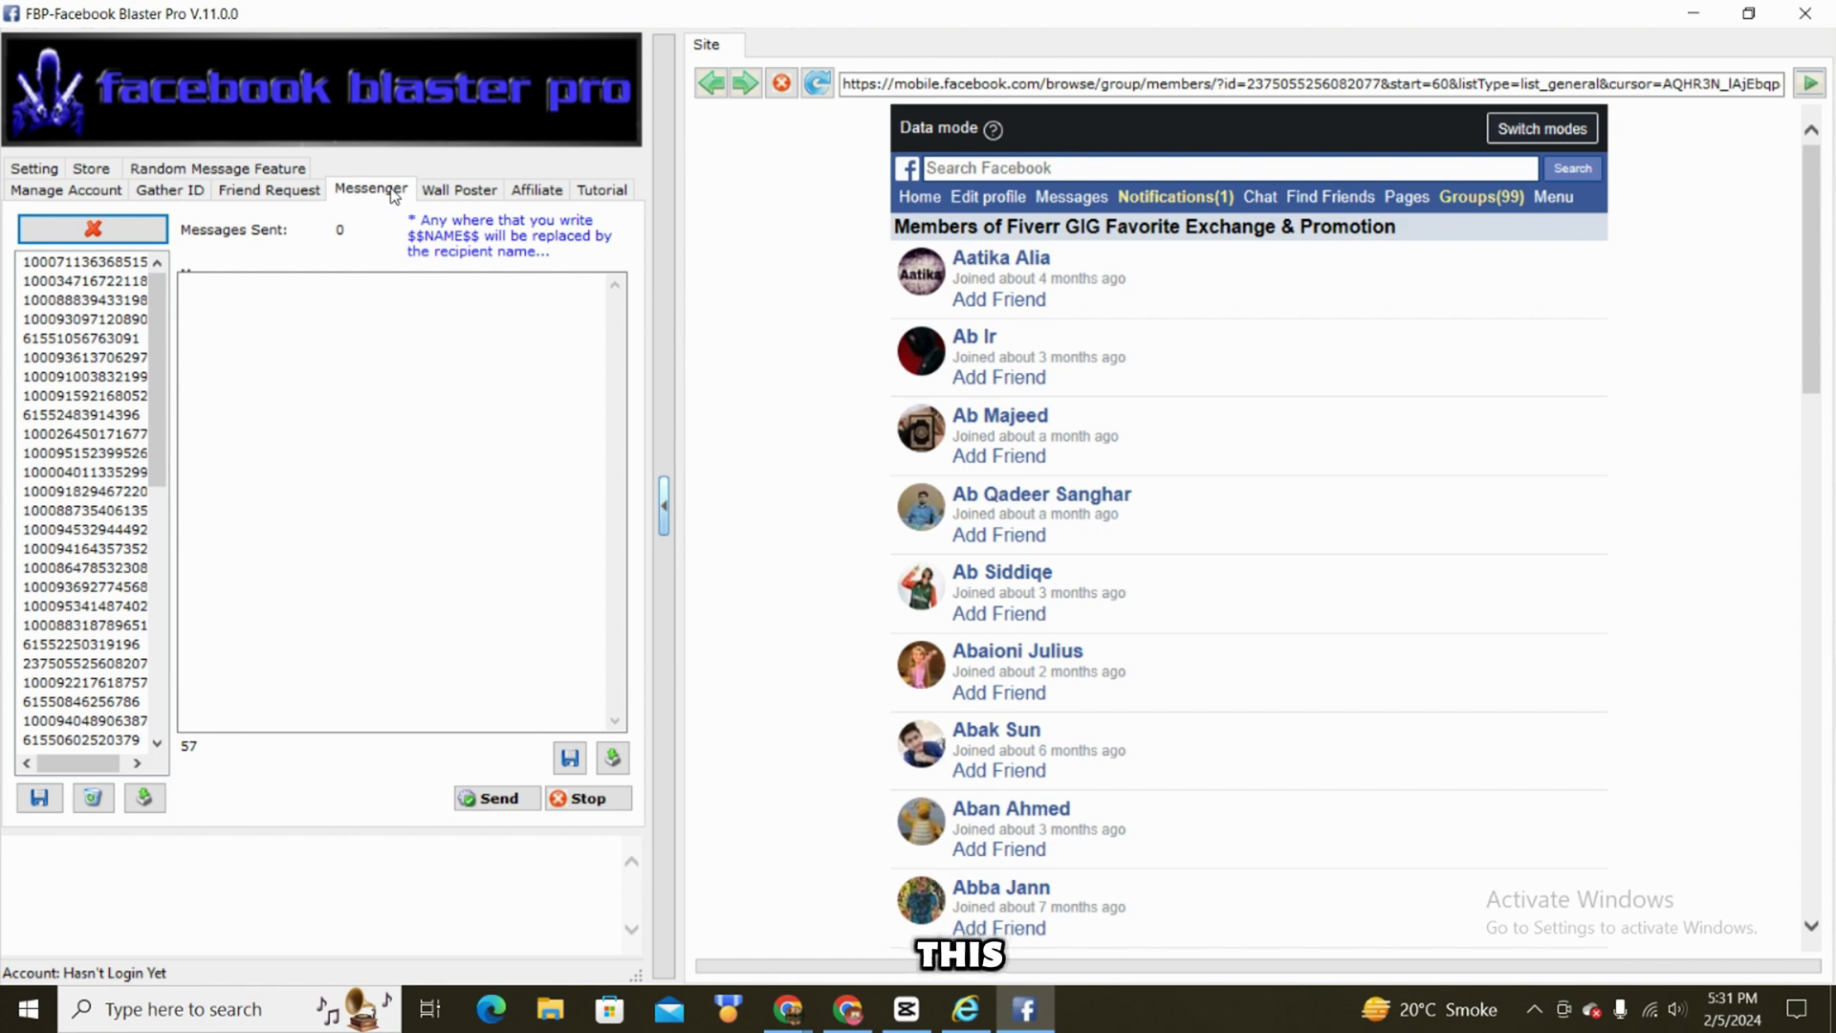
Write the message 'Hey $$NAME$$ How are you doing', correcting the misspelled placeholder.
left_click(219, 373)
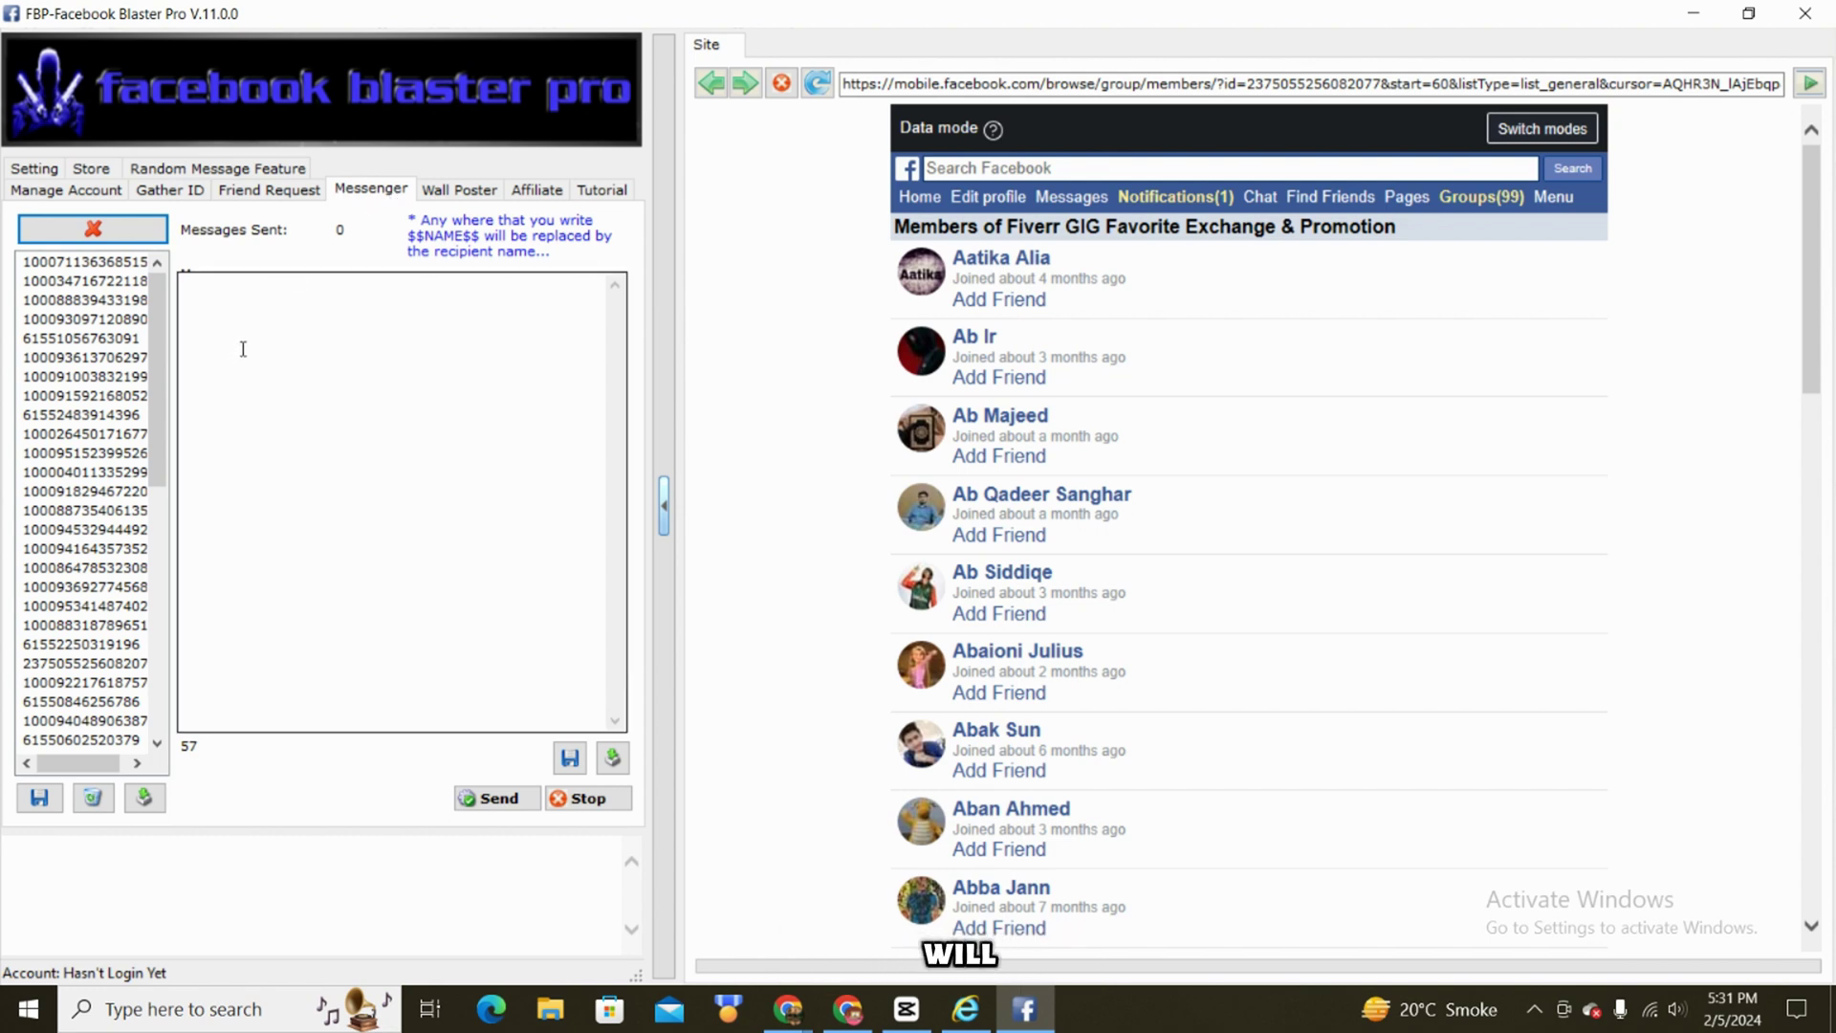
left_click(251, 340)
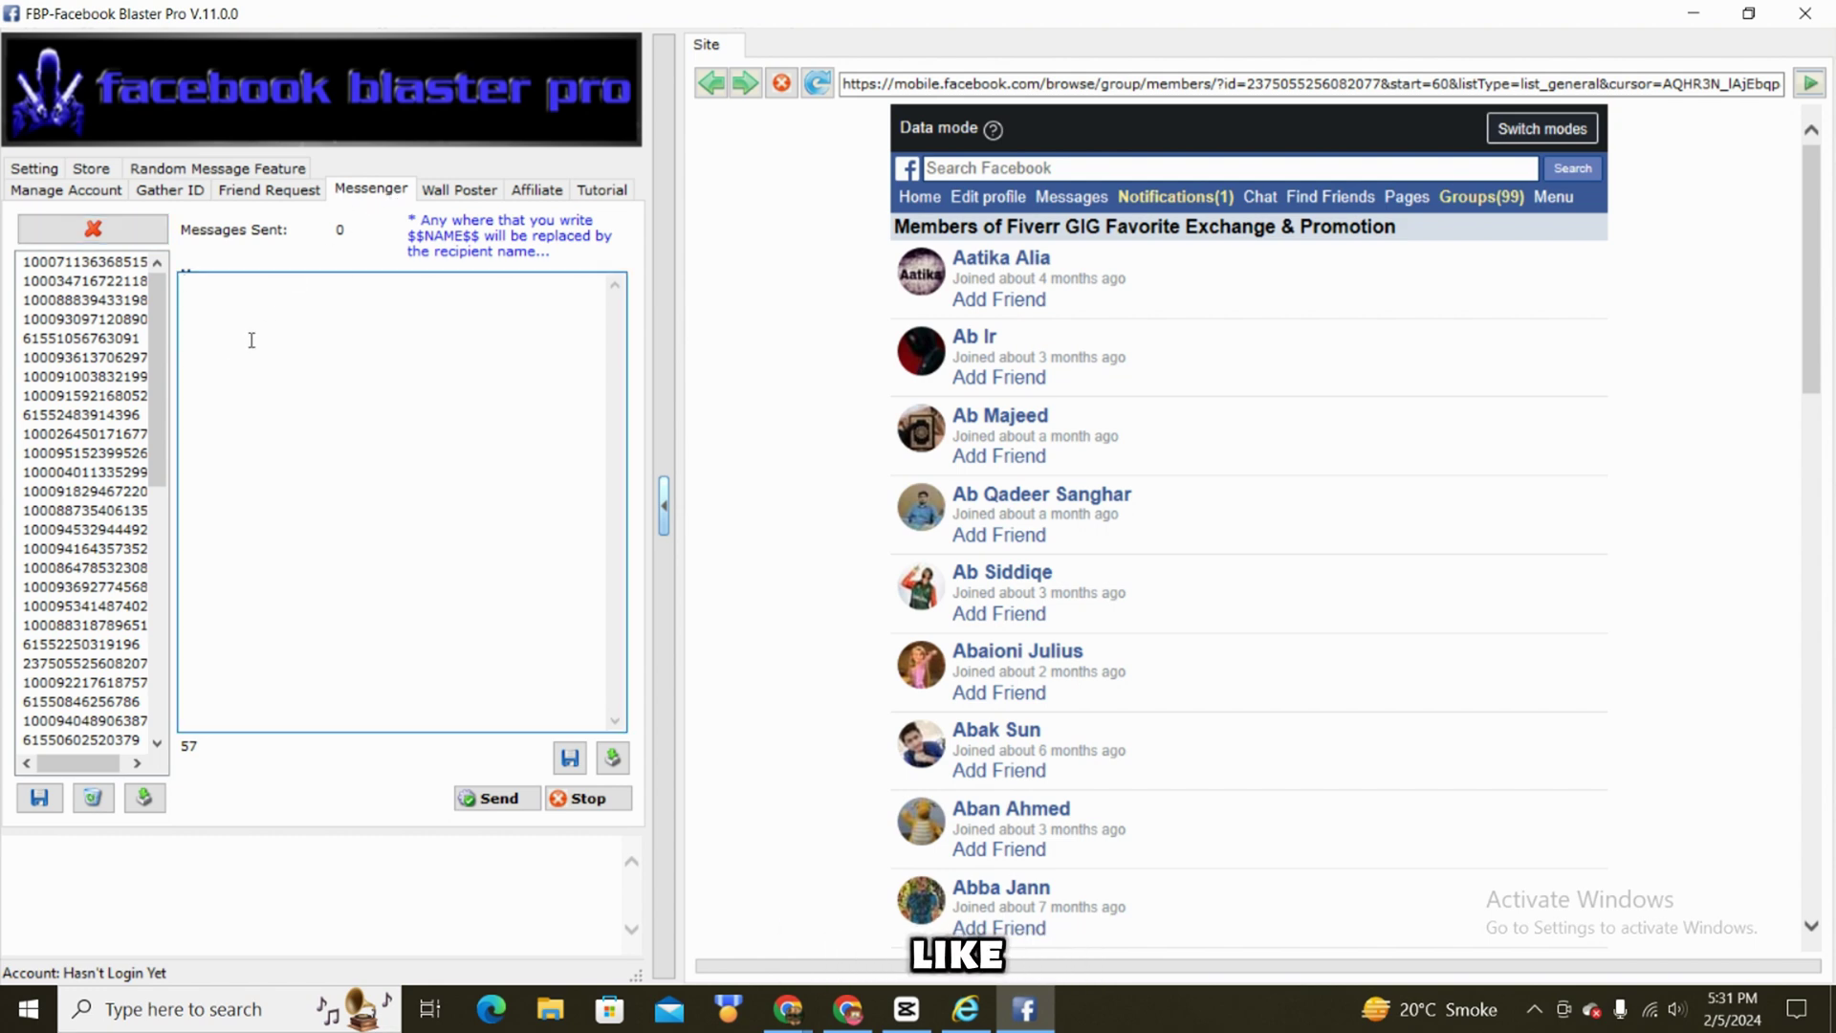
type("Hey $$NMAE")
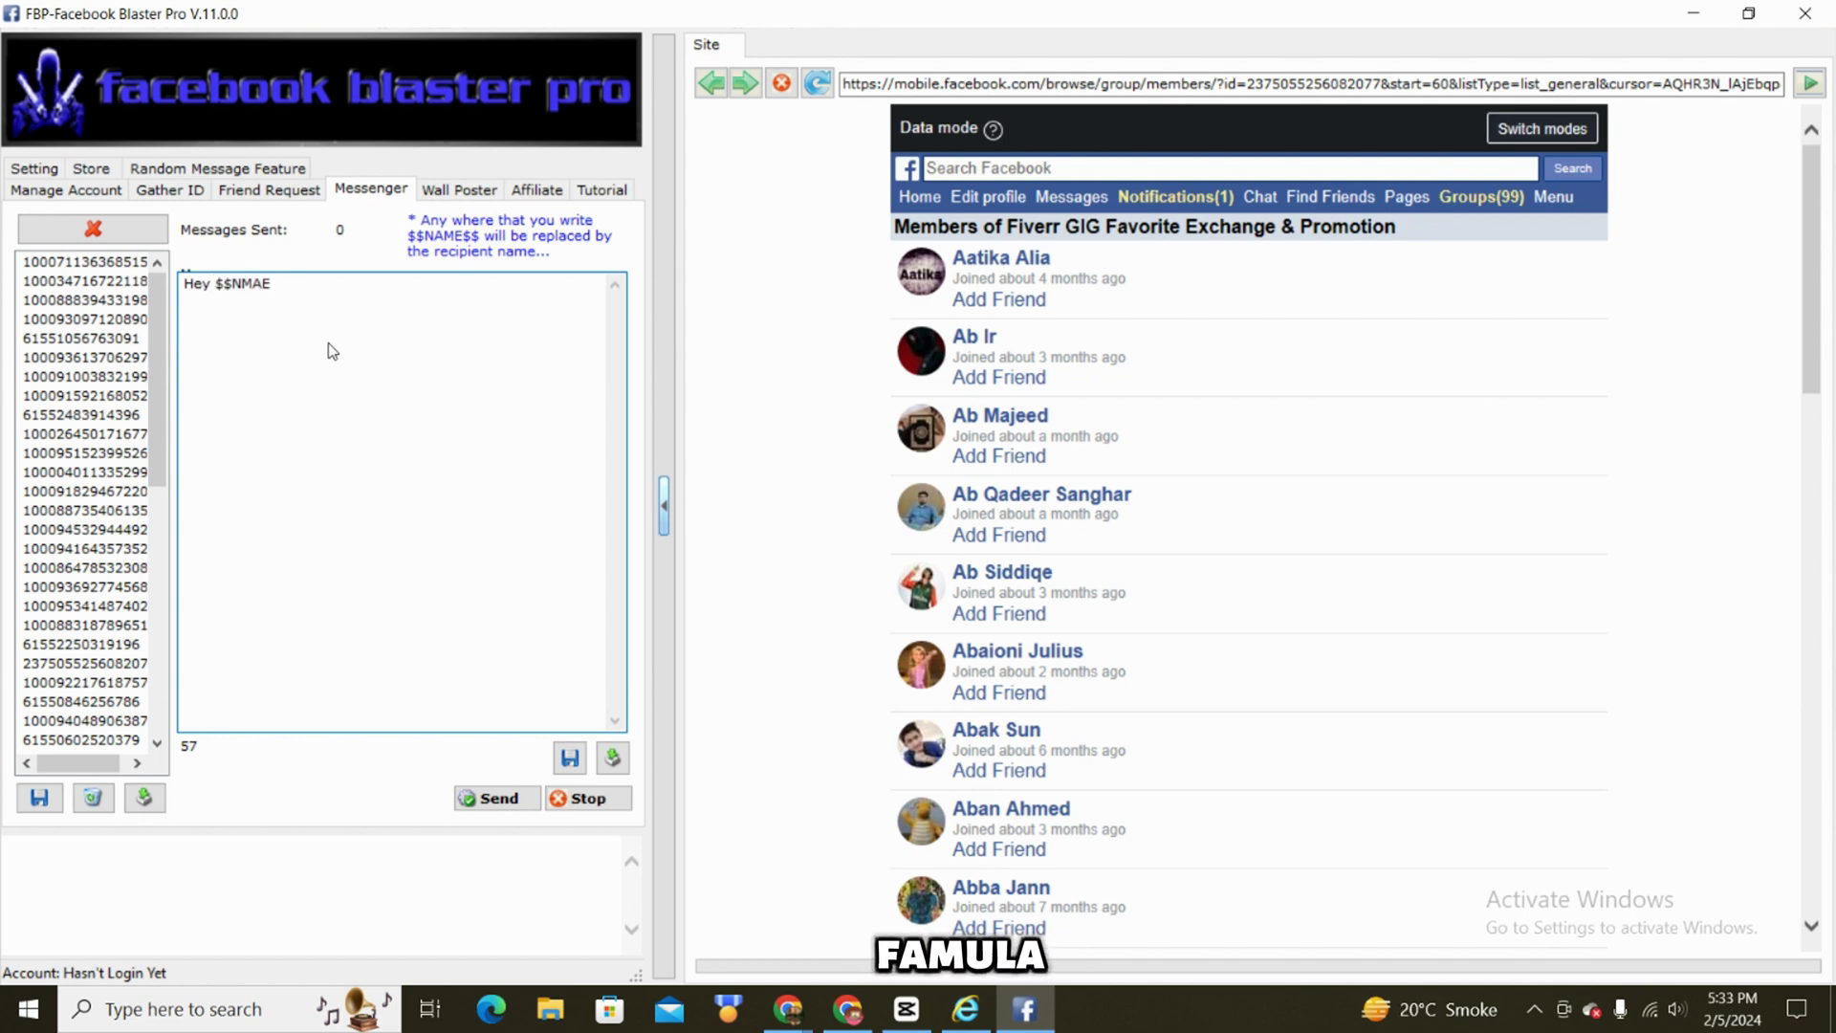
type("$$")
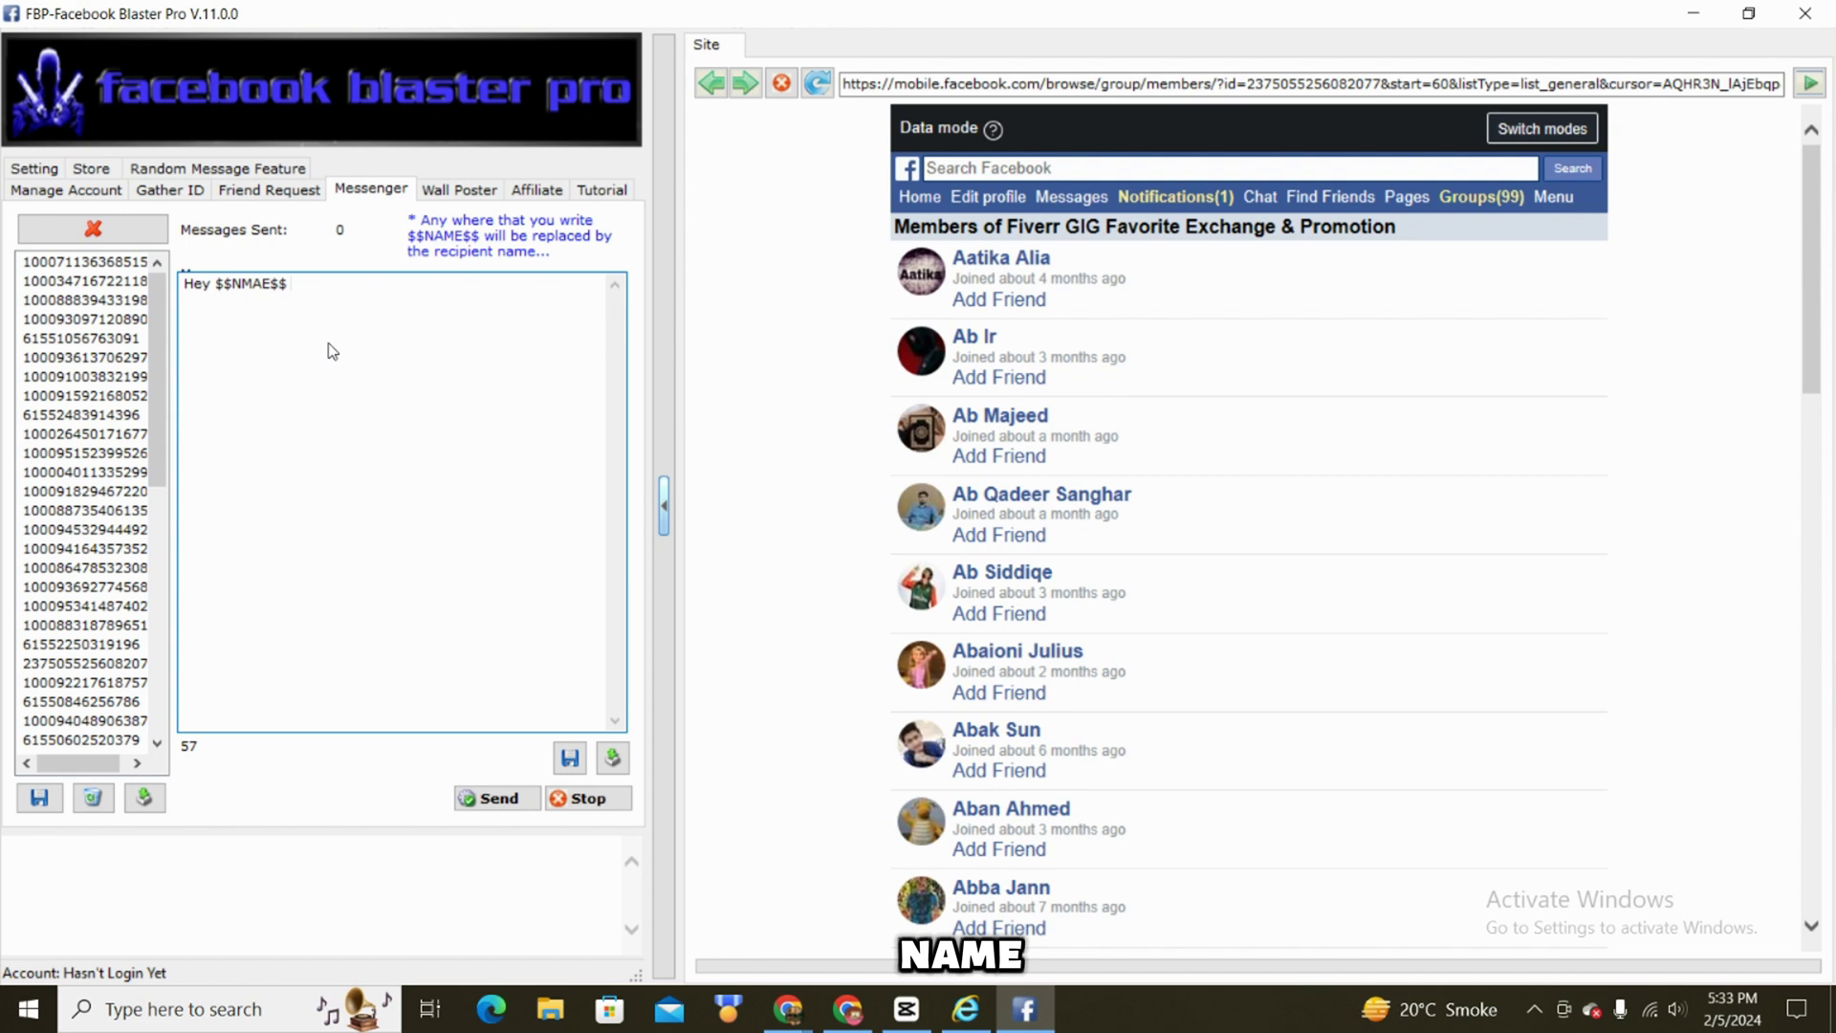
key("BackSpace")
key("BackSpace")
key("BackSpace")
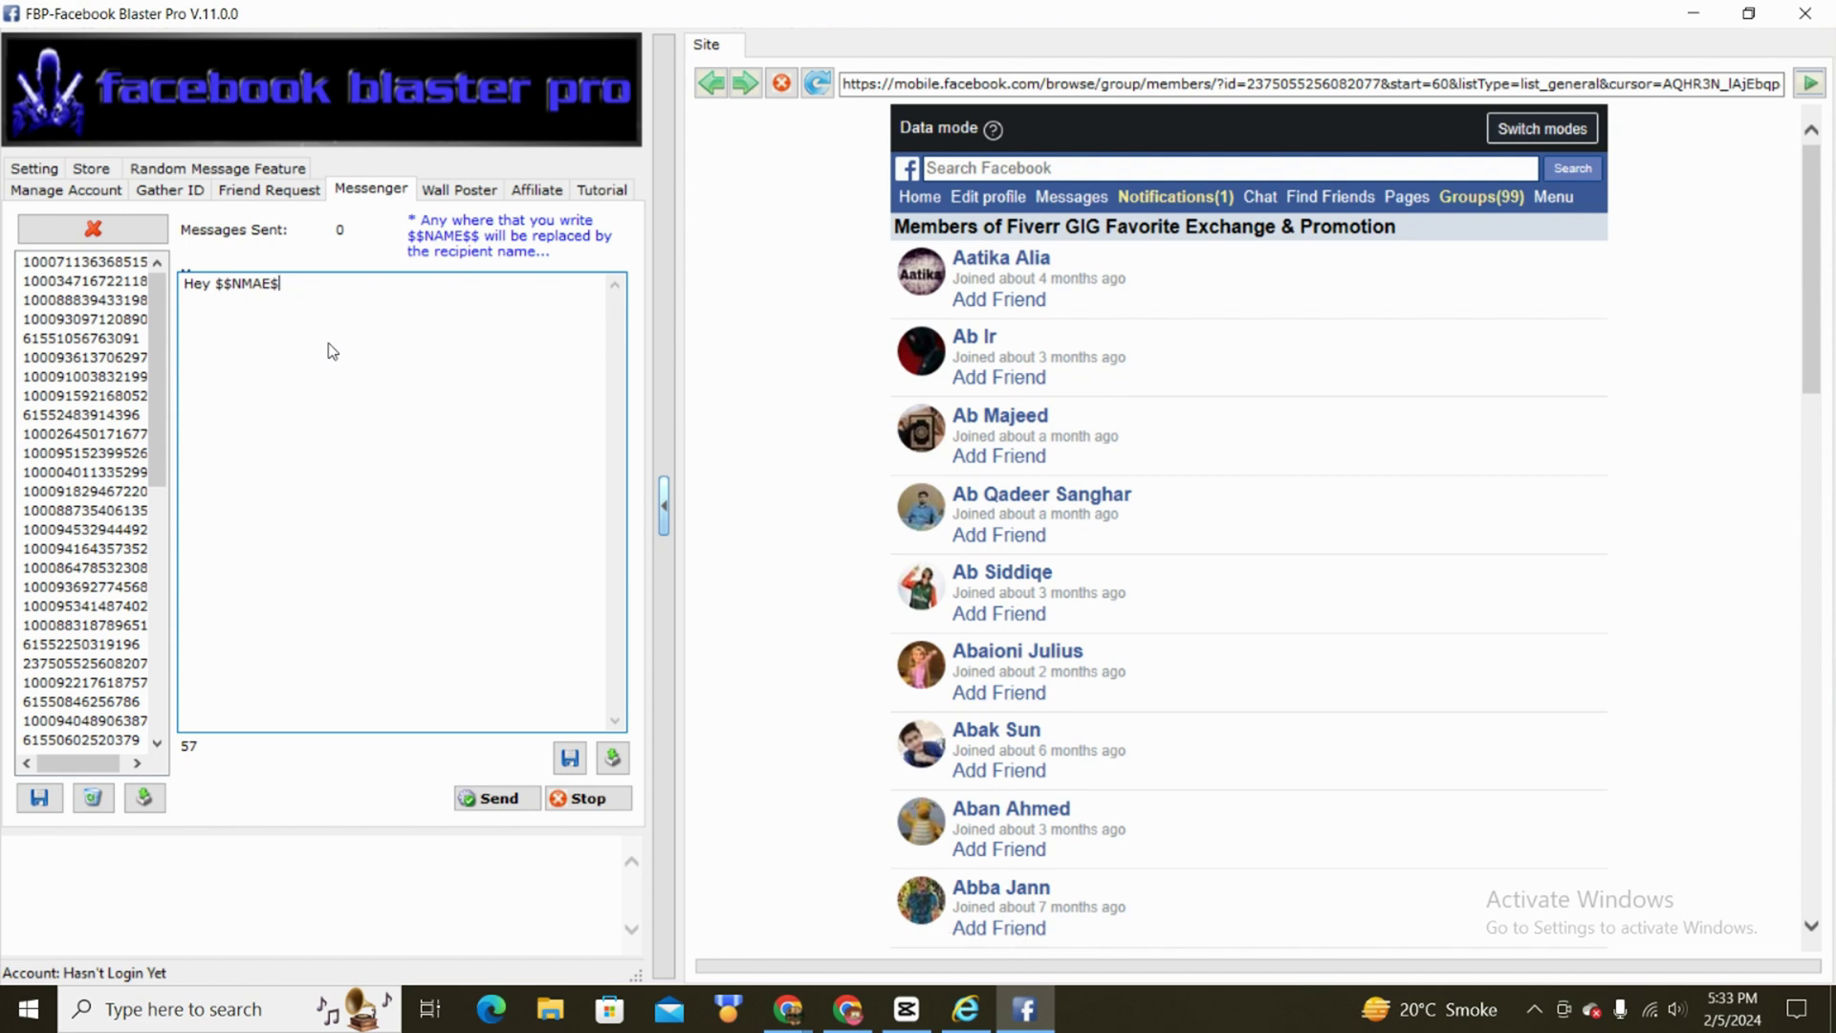
key("BackSpace")
key("BackSpace")
key("BackSpace")
key("BackSpace")
type("NAME")
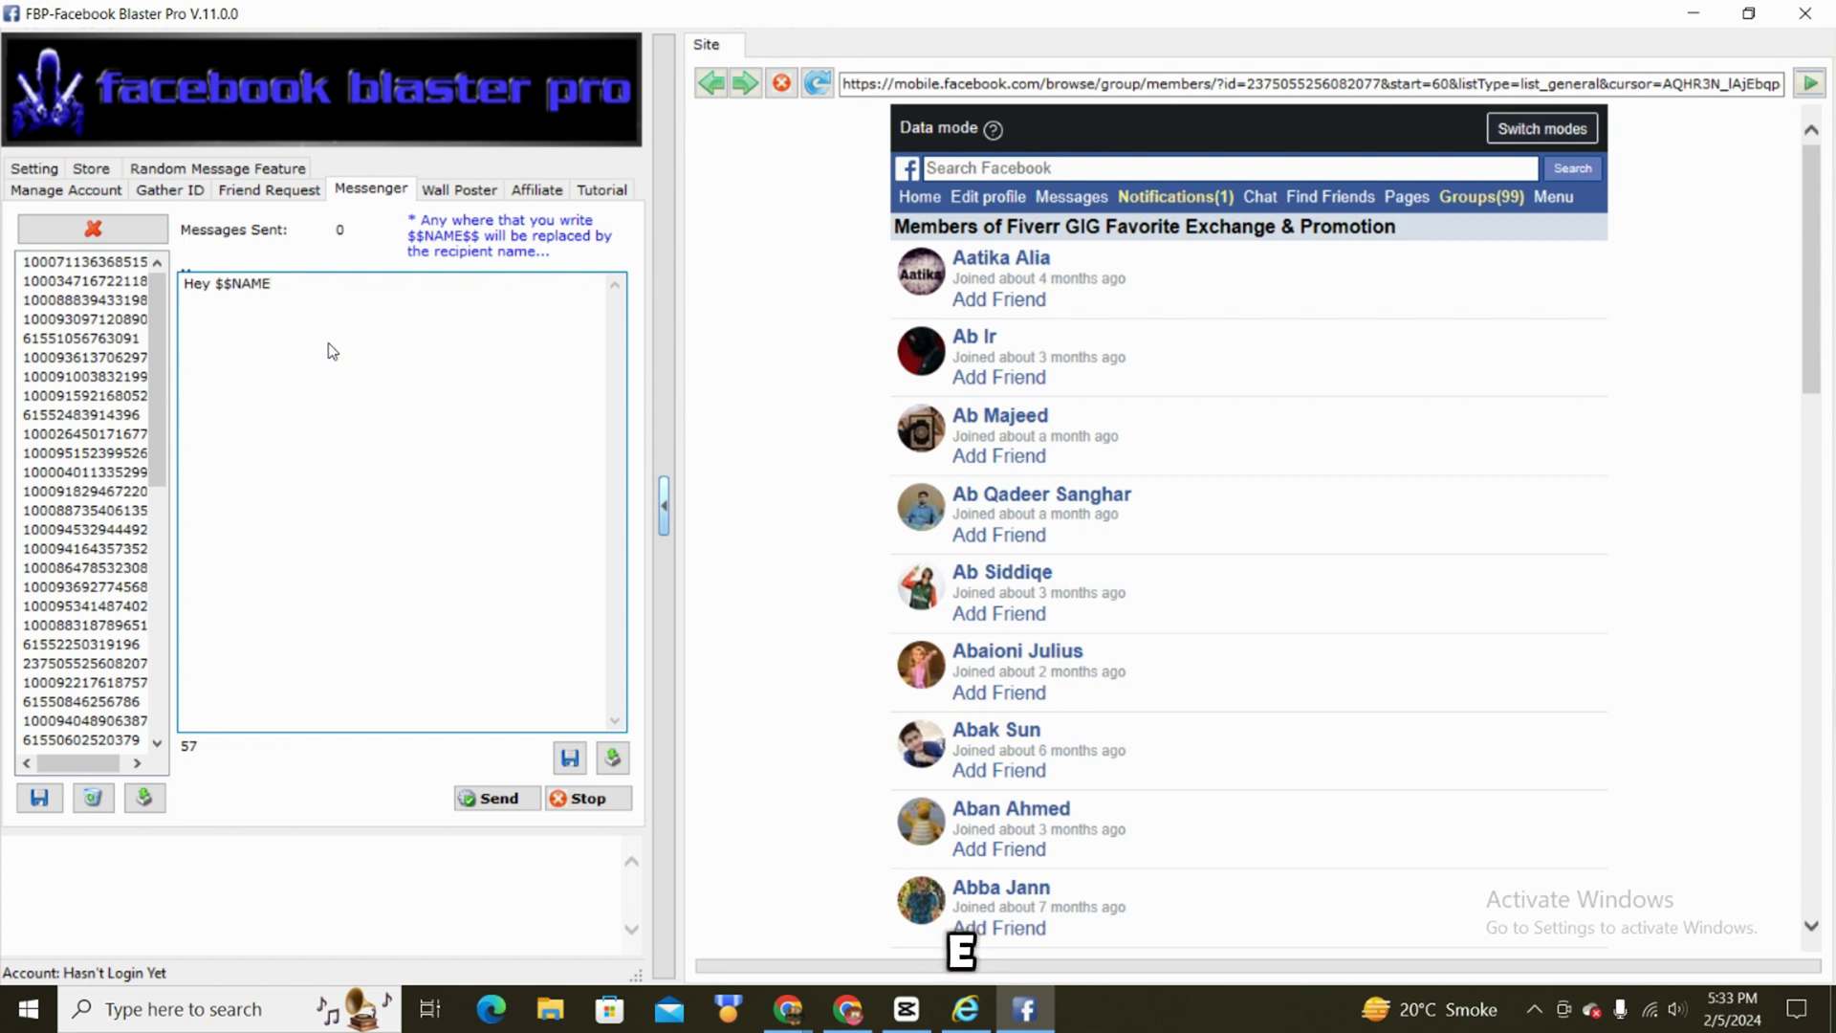
type("$$ How are")
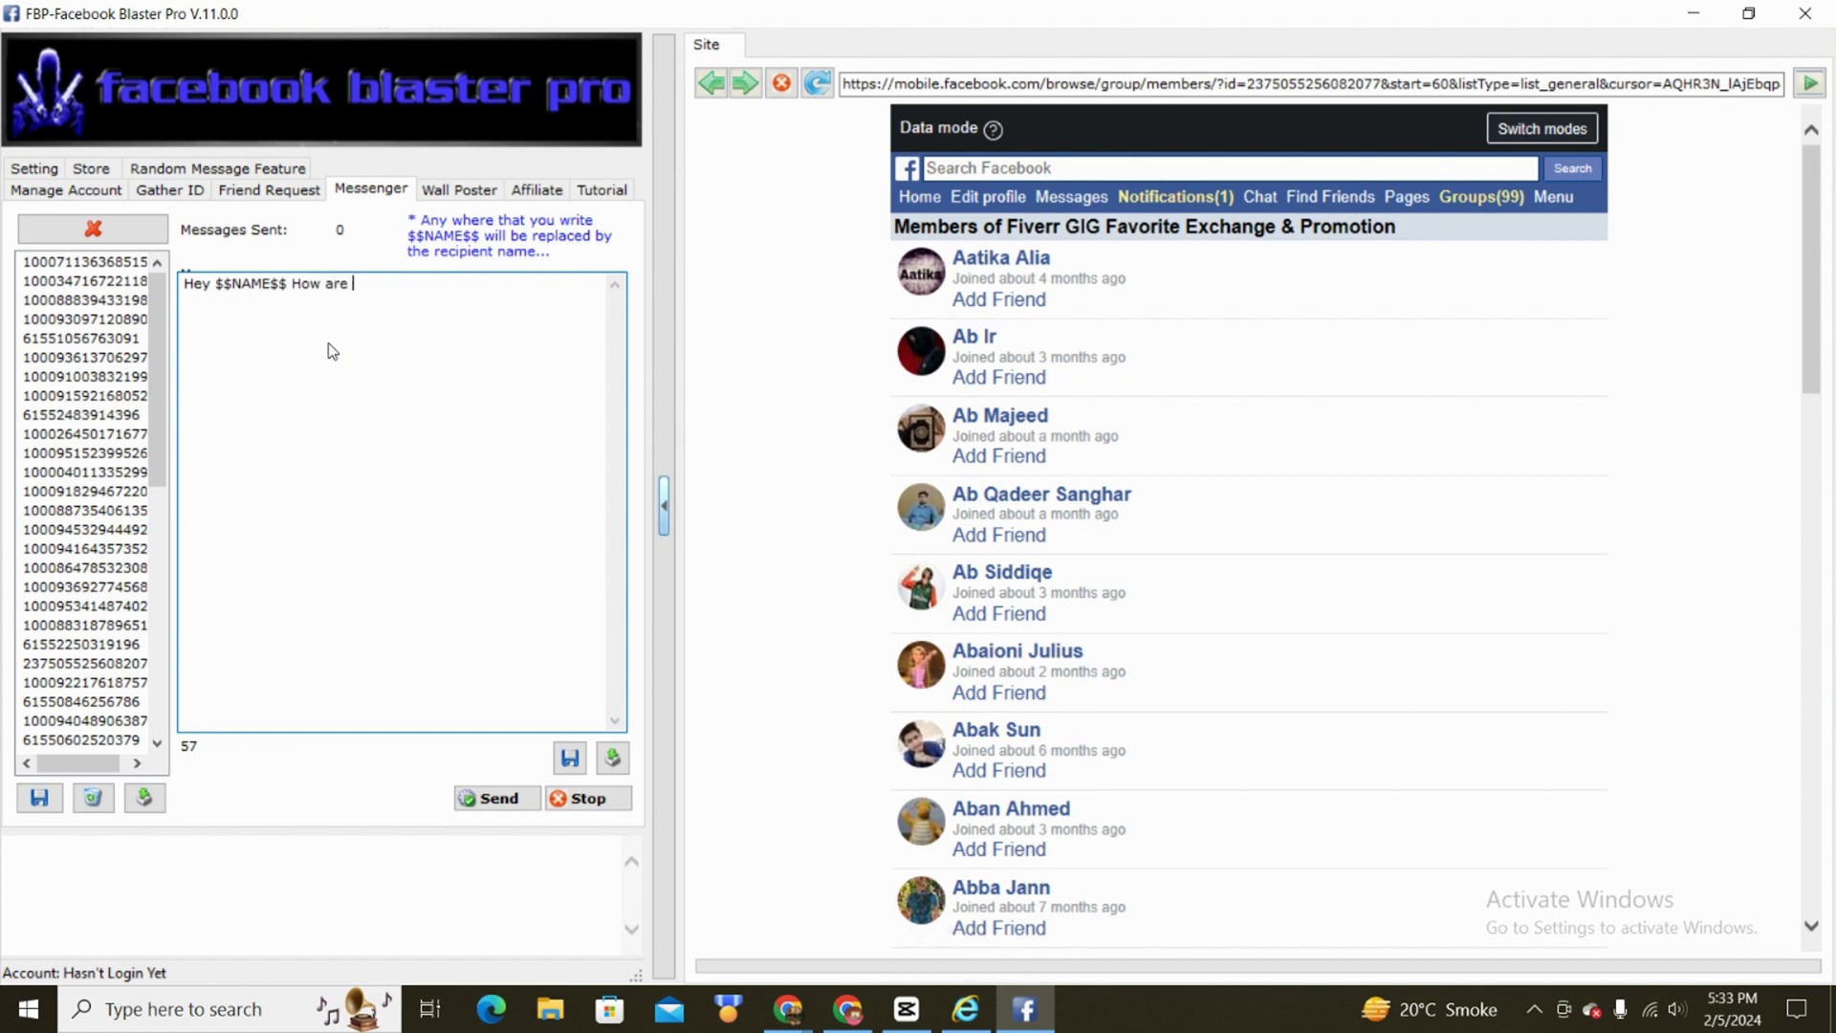
type(" you doui")
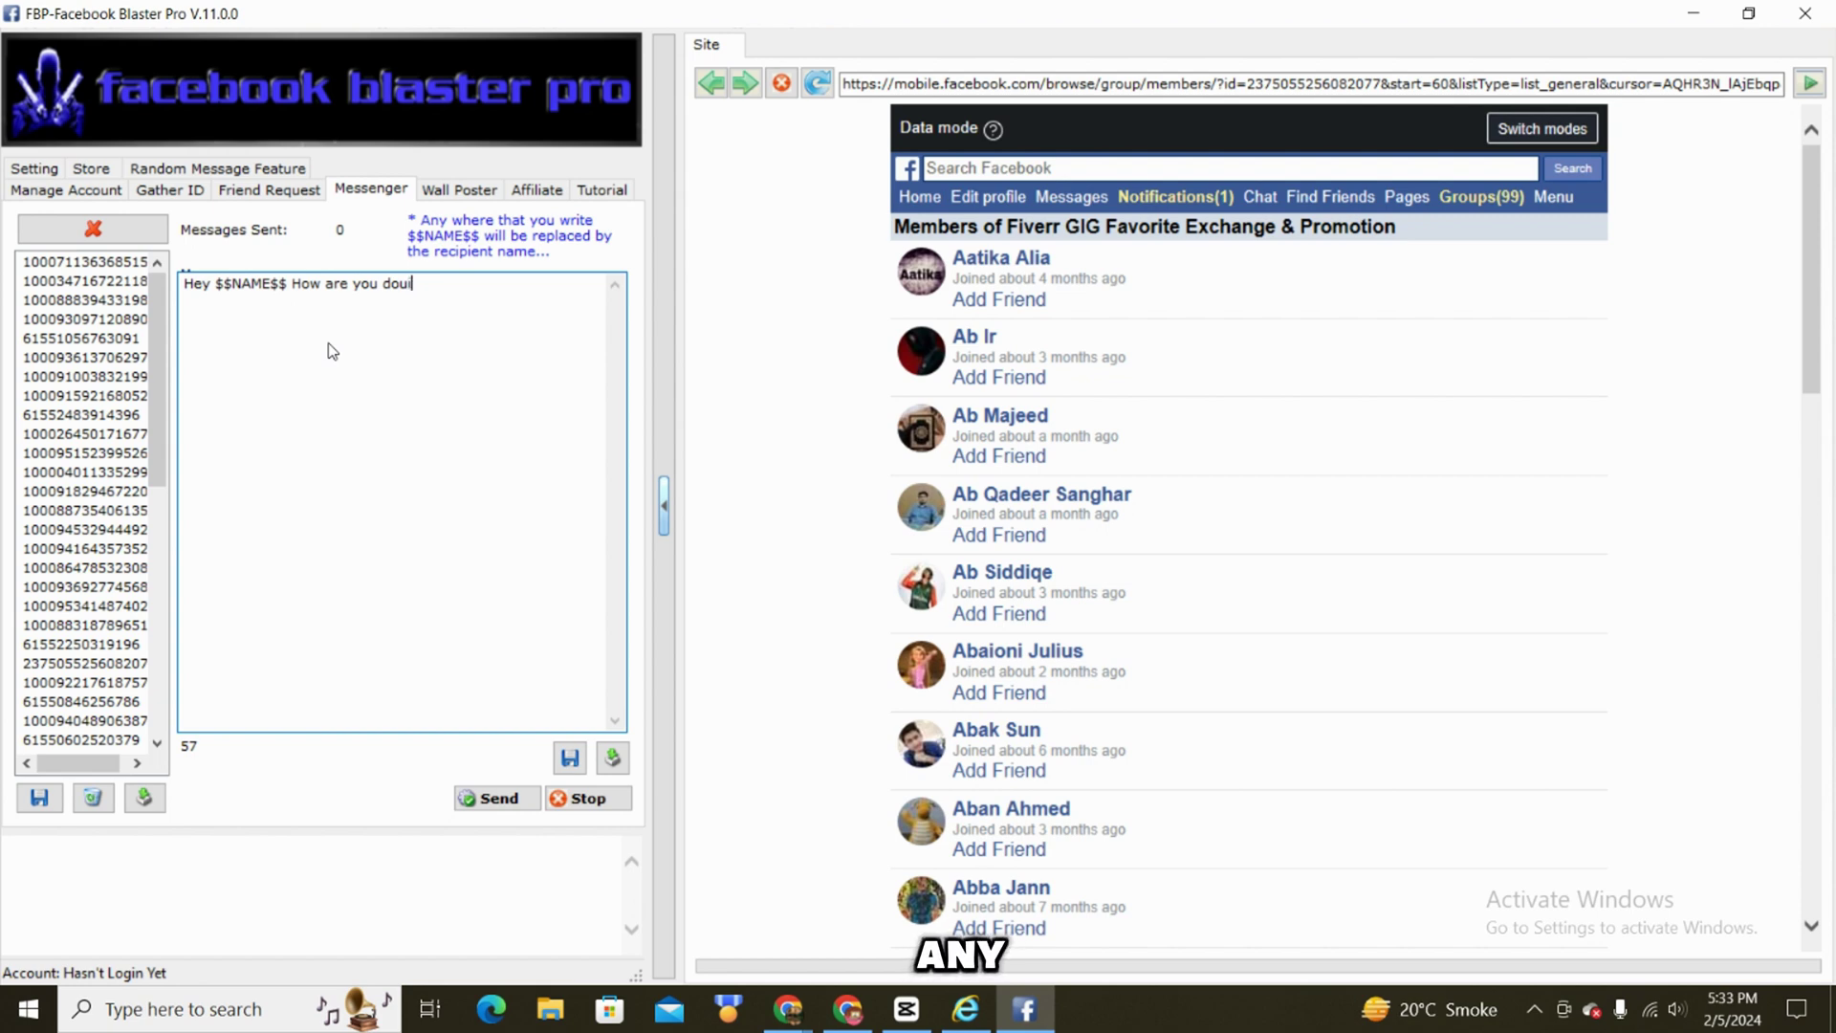
key("BackSpace")
type("ing")
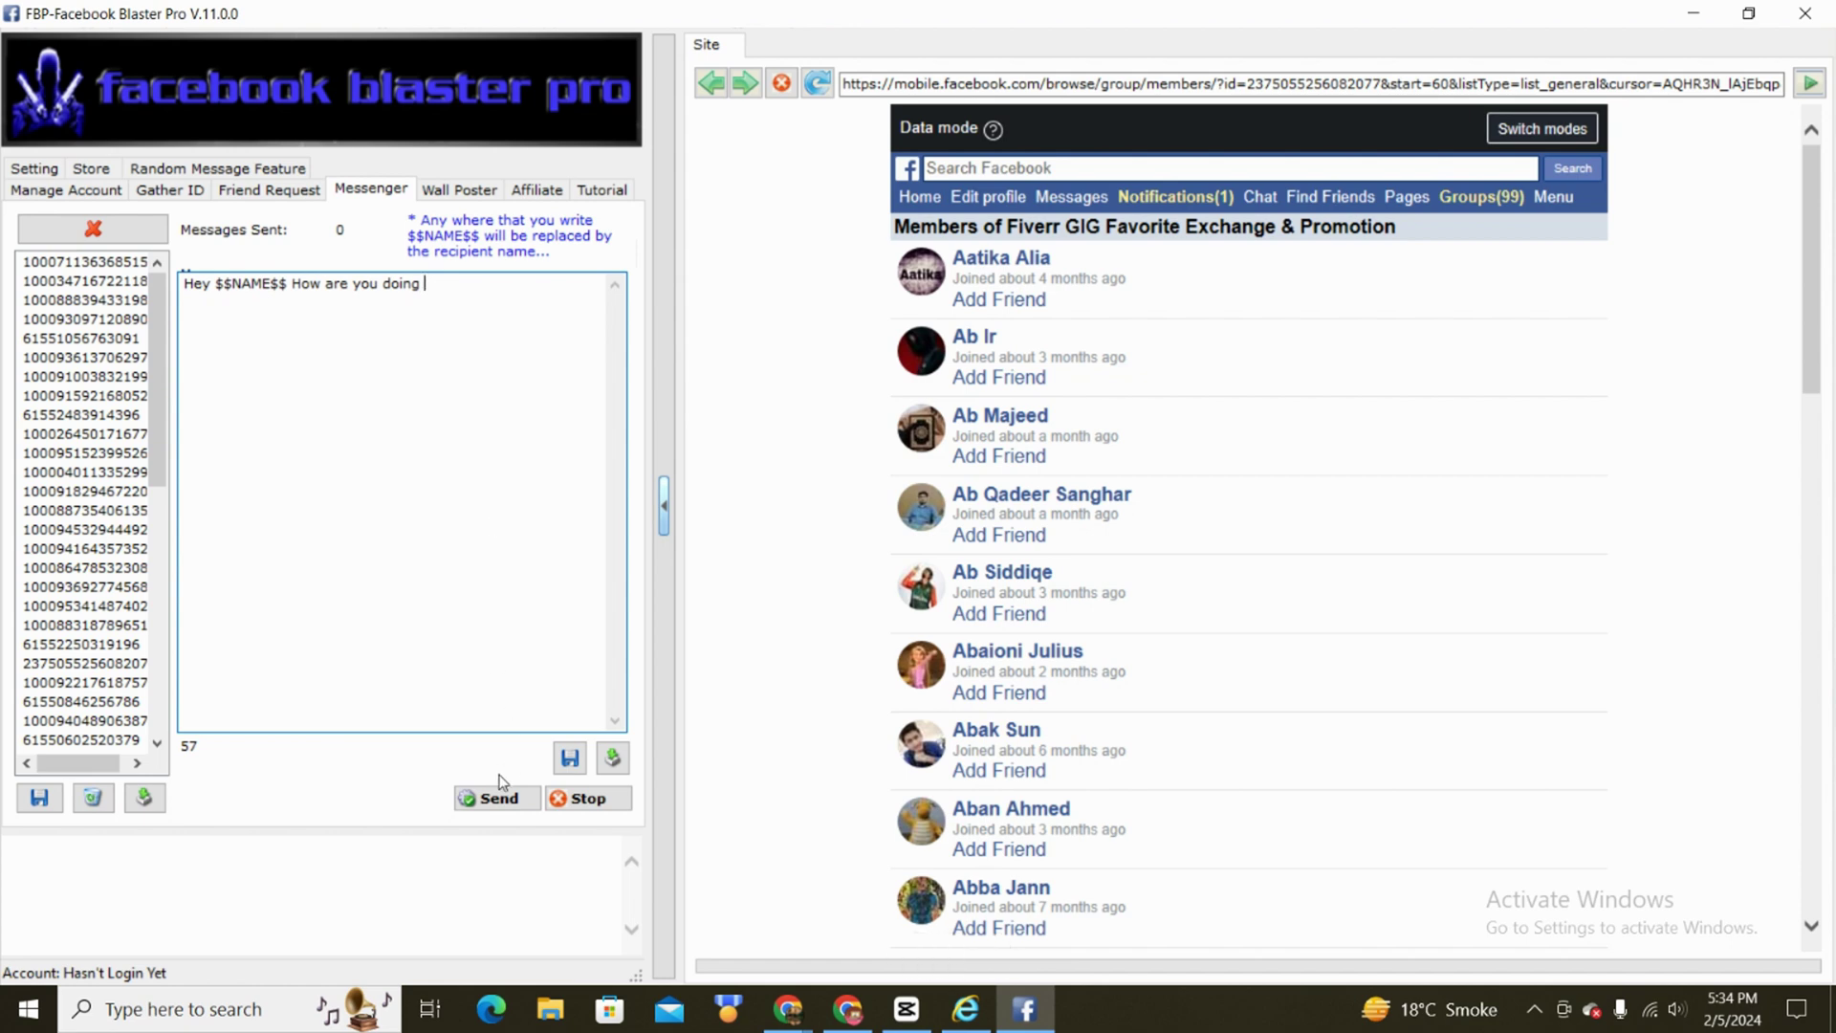
Send the personalised greeting to the imported IDs until 19 messages are delivered.
left_click(498, 798)
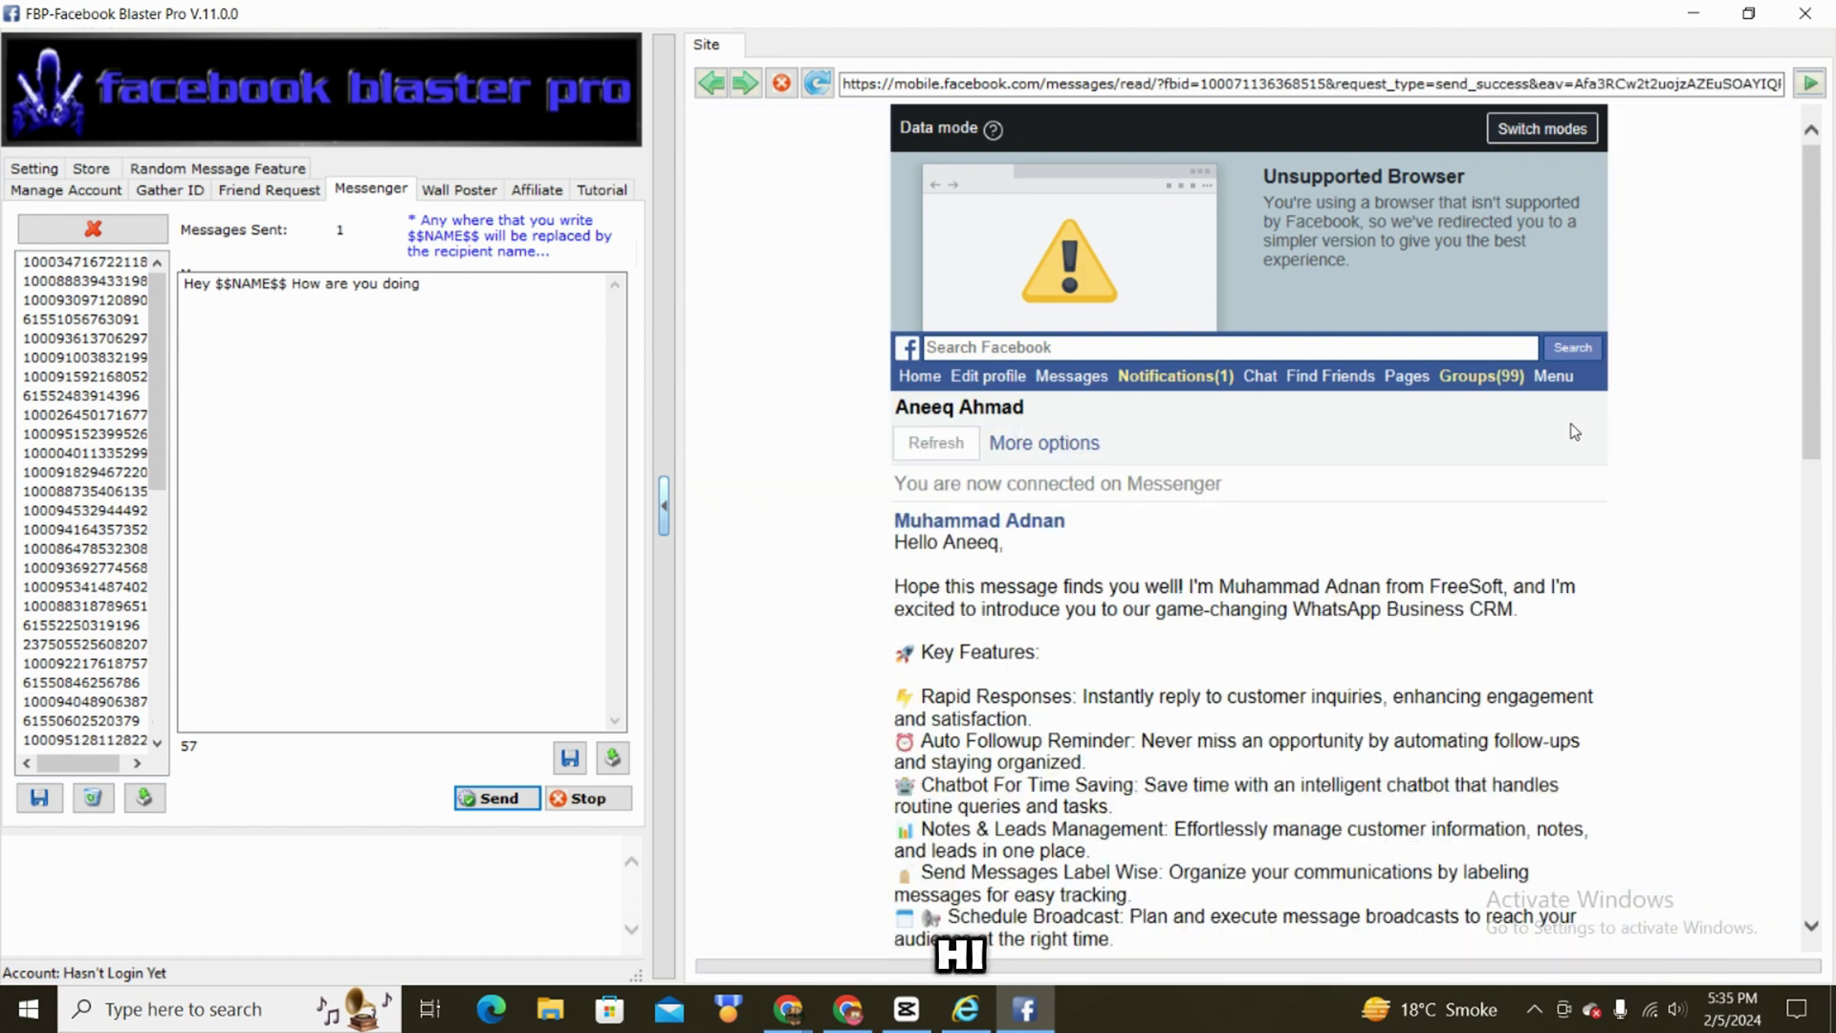
left_click_drag(1811, 387, 1822, 815)
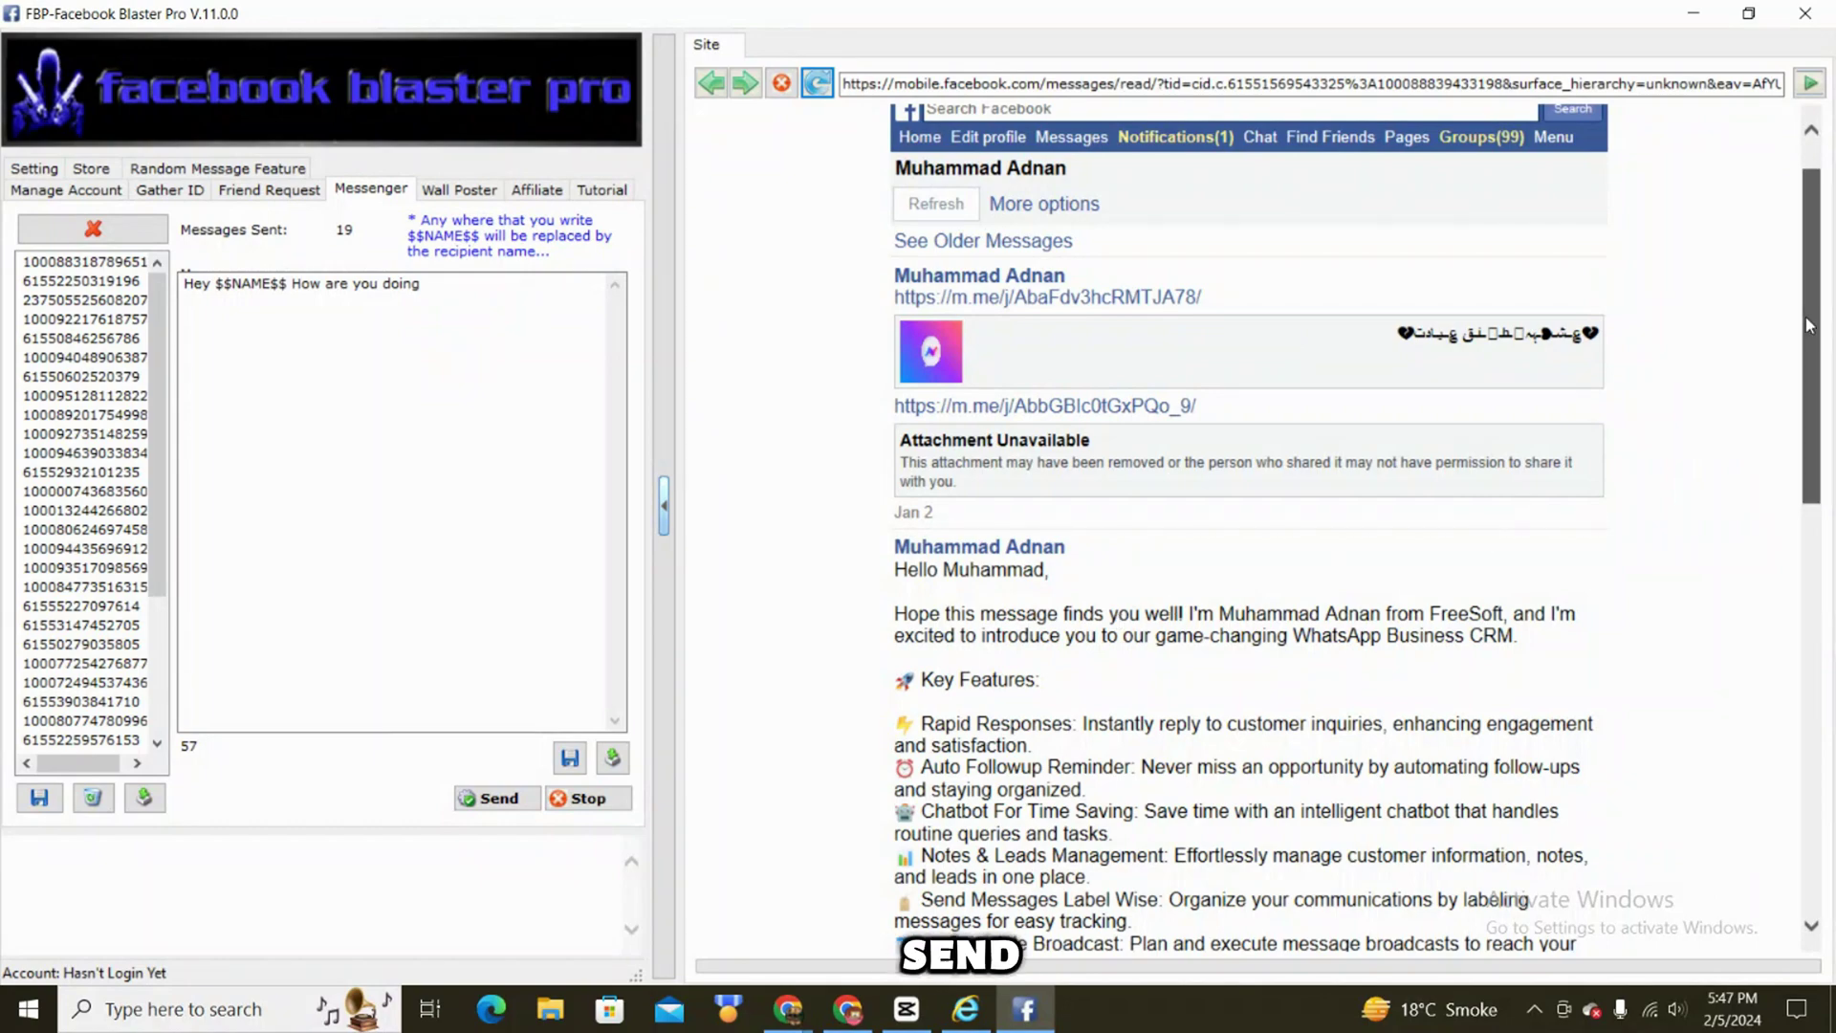
left_click_drag(1805, 324, 1788, 619)
scroll(1788, 620, "up", 3)
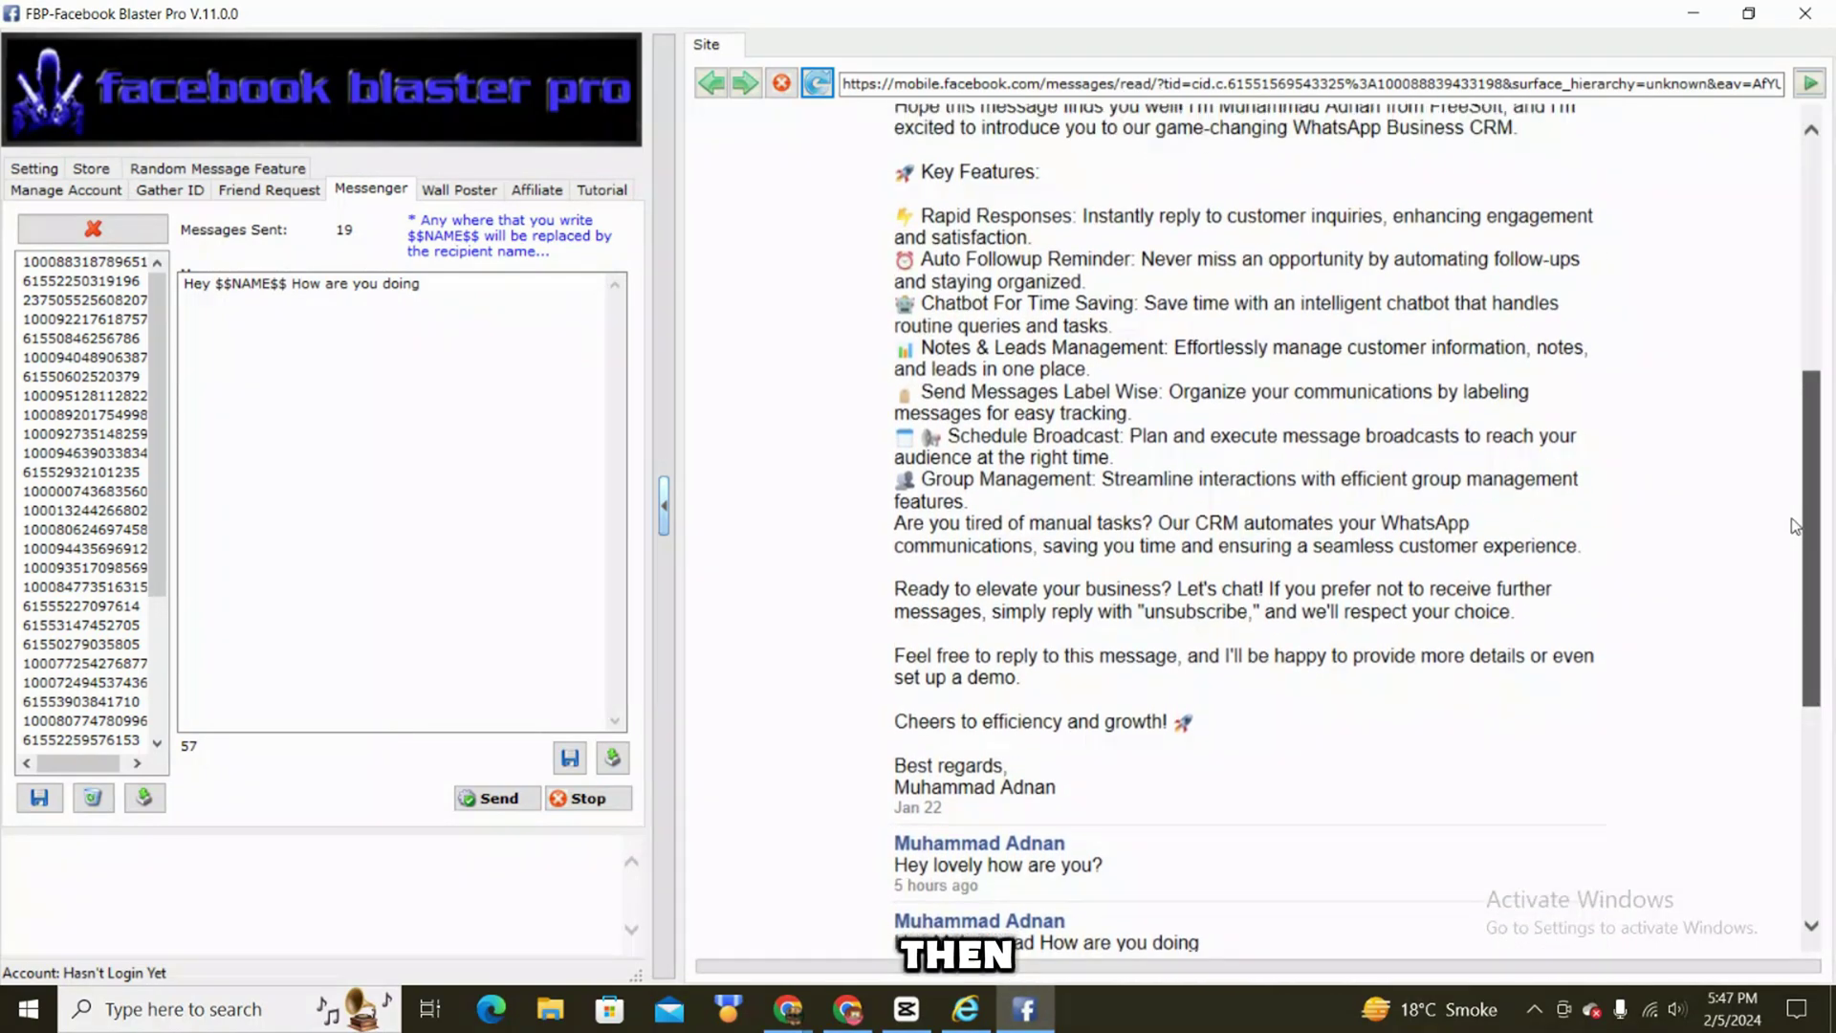
Stop the sending run and switch to the Setting panel with delay and limit options.
left_click(574, 798)
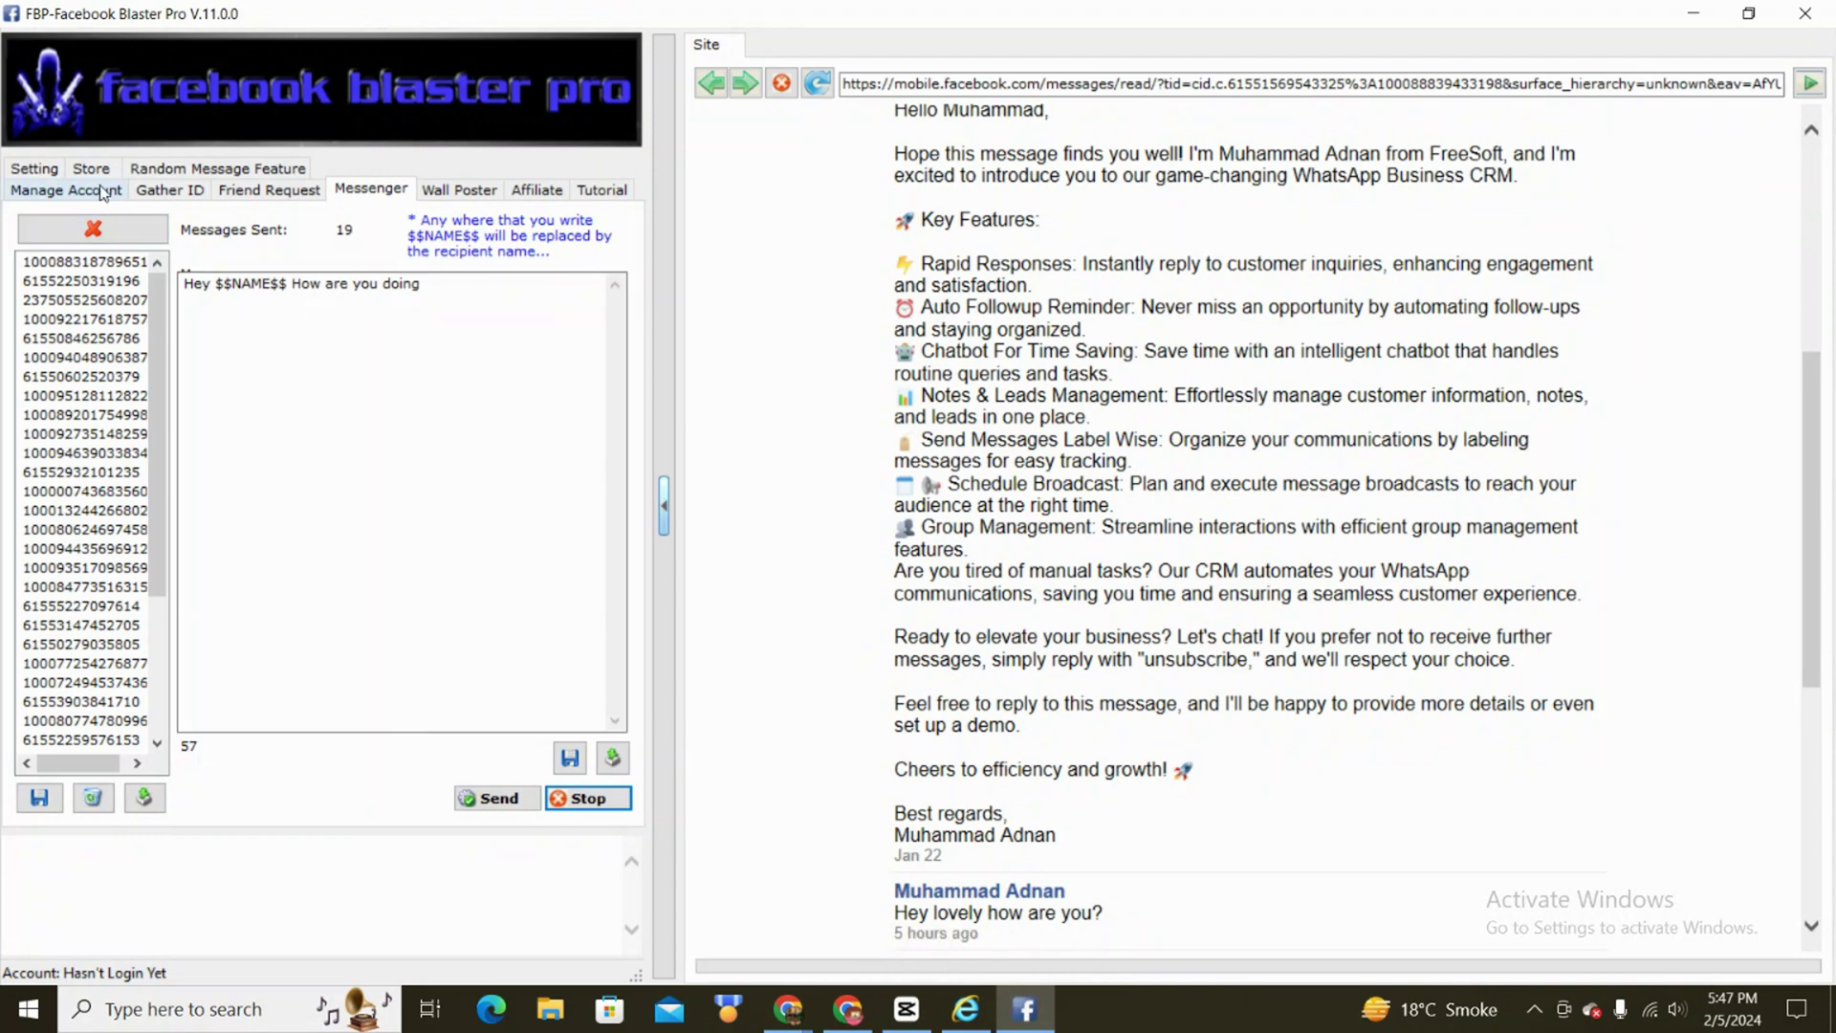
left_click(52, 168)
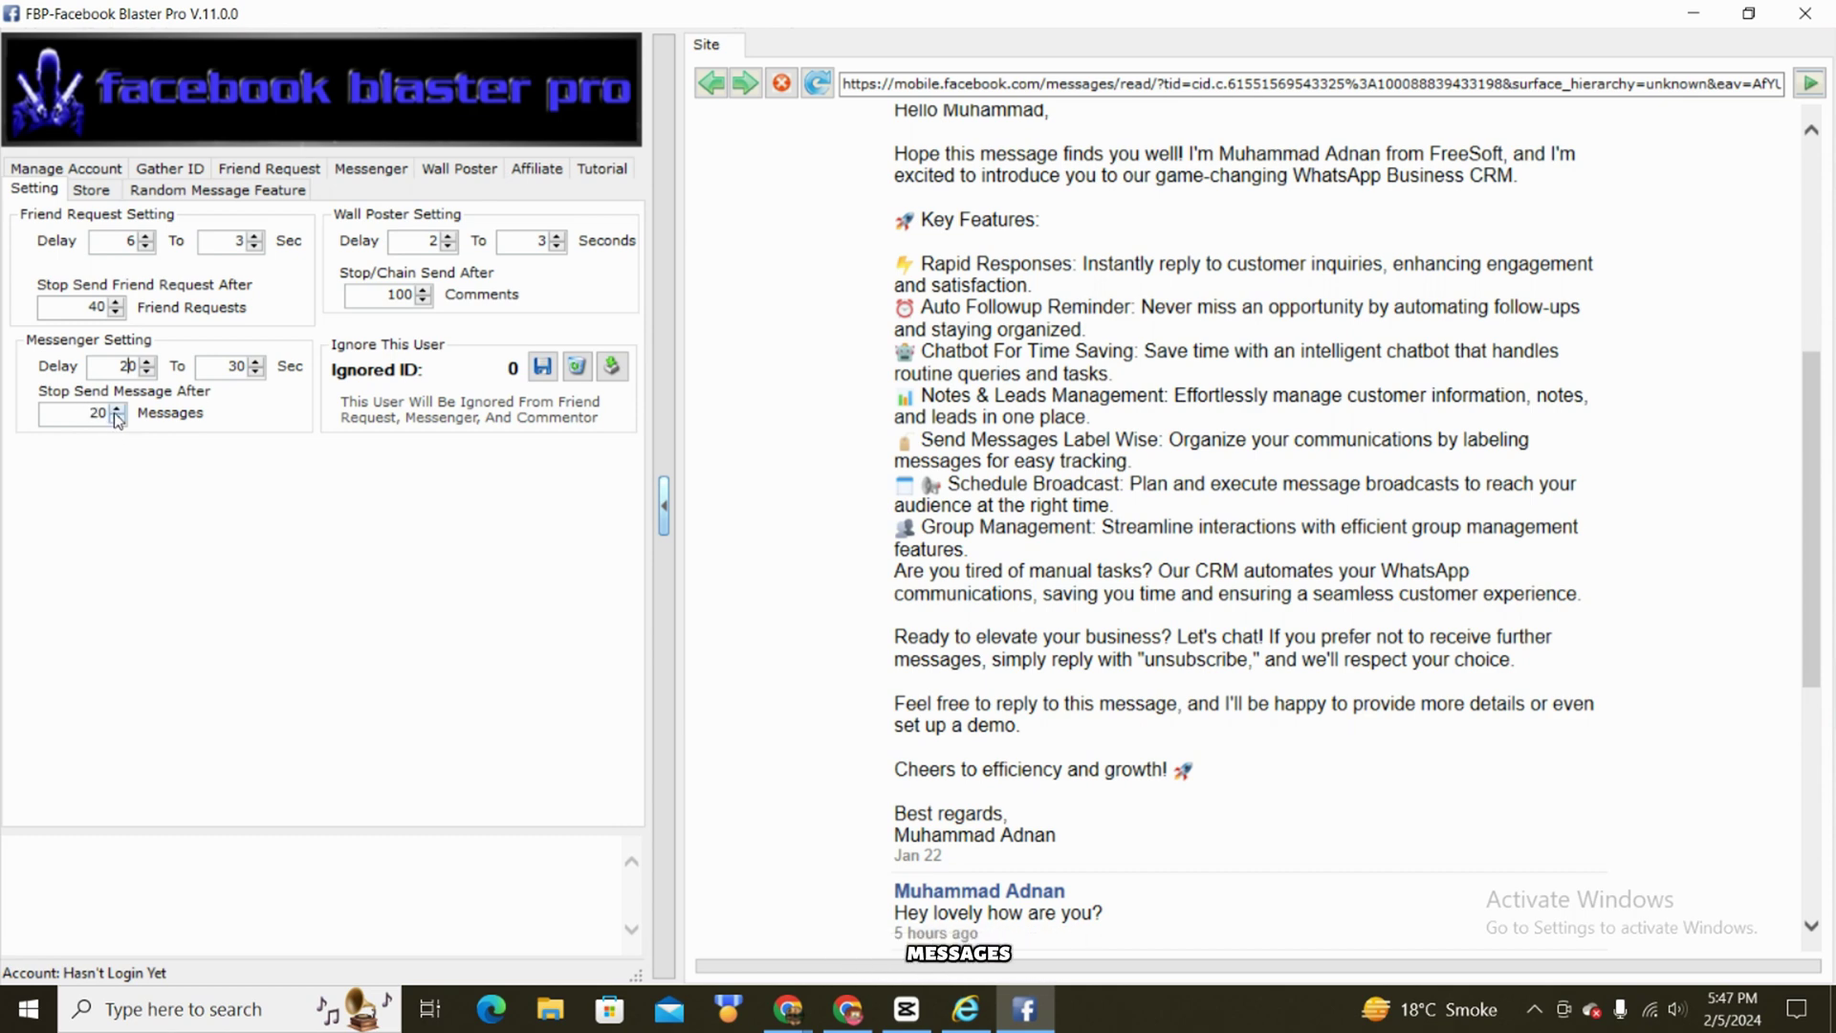
Set Stop Send Message After to 10 messages, keeping 20–30 second delays.
left_click(117, 418)
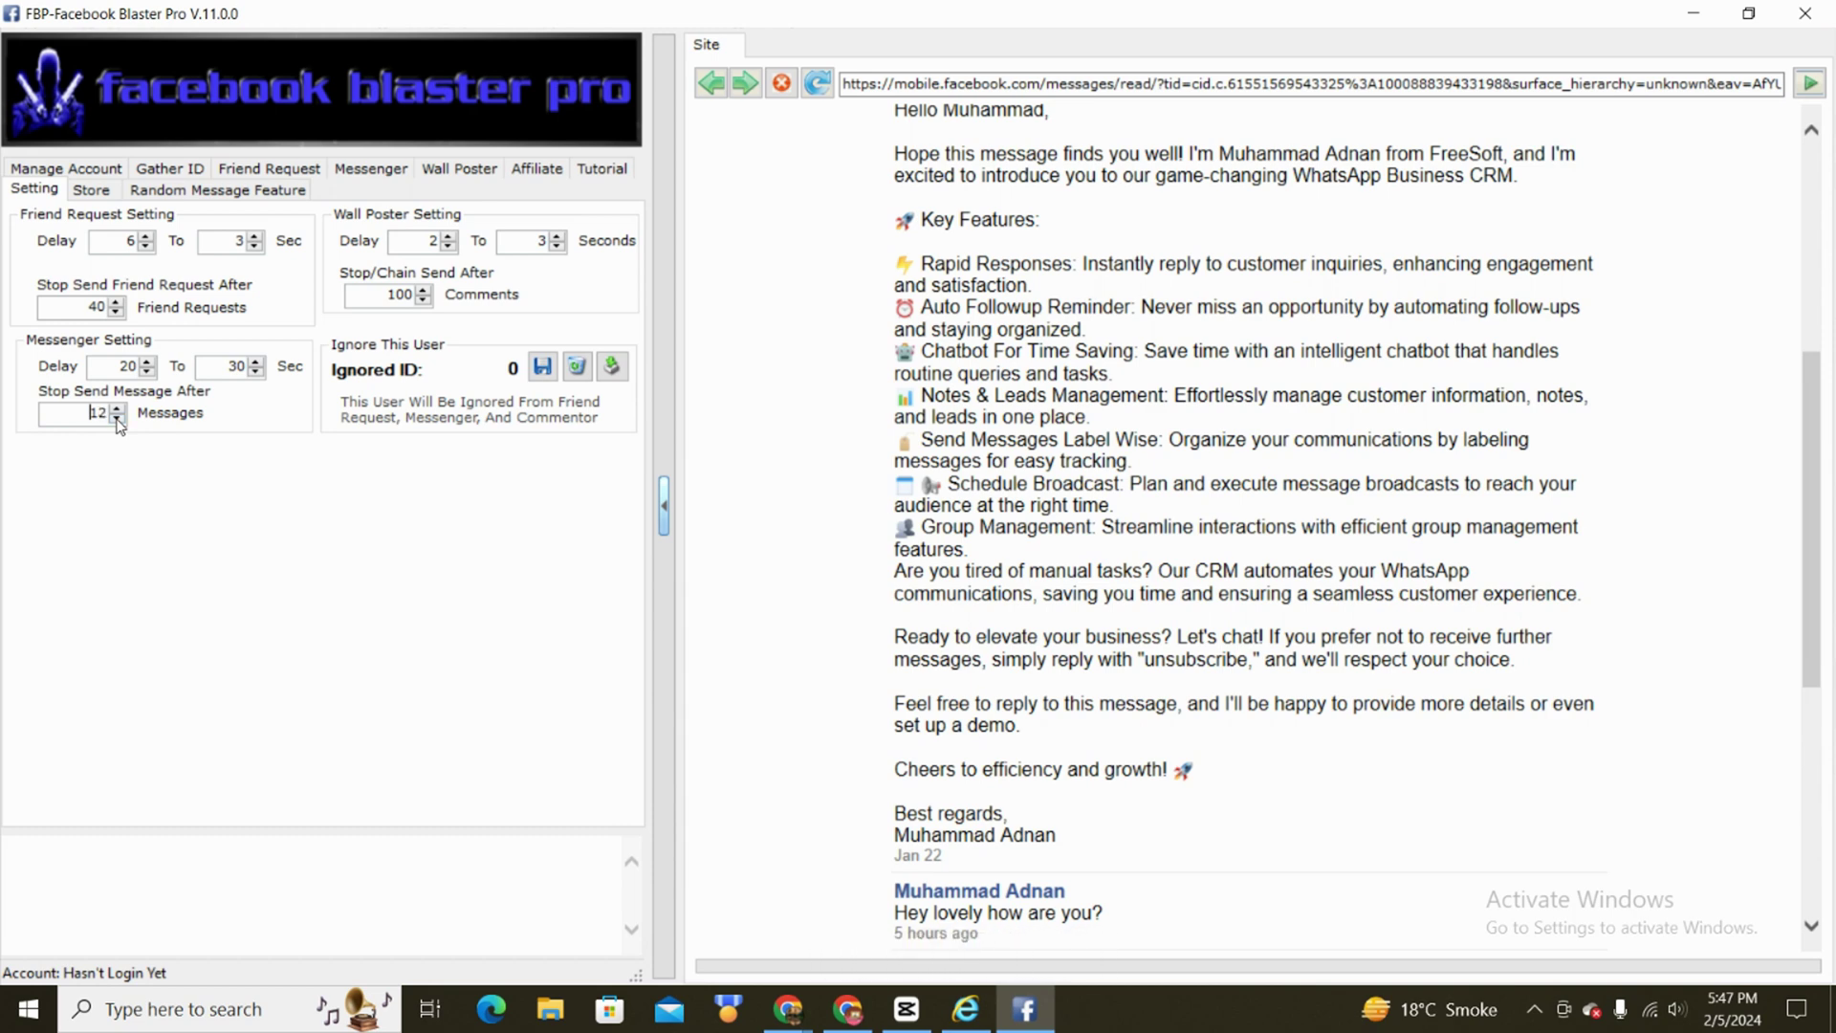
left_click(116, 419)
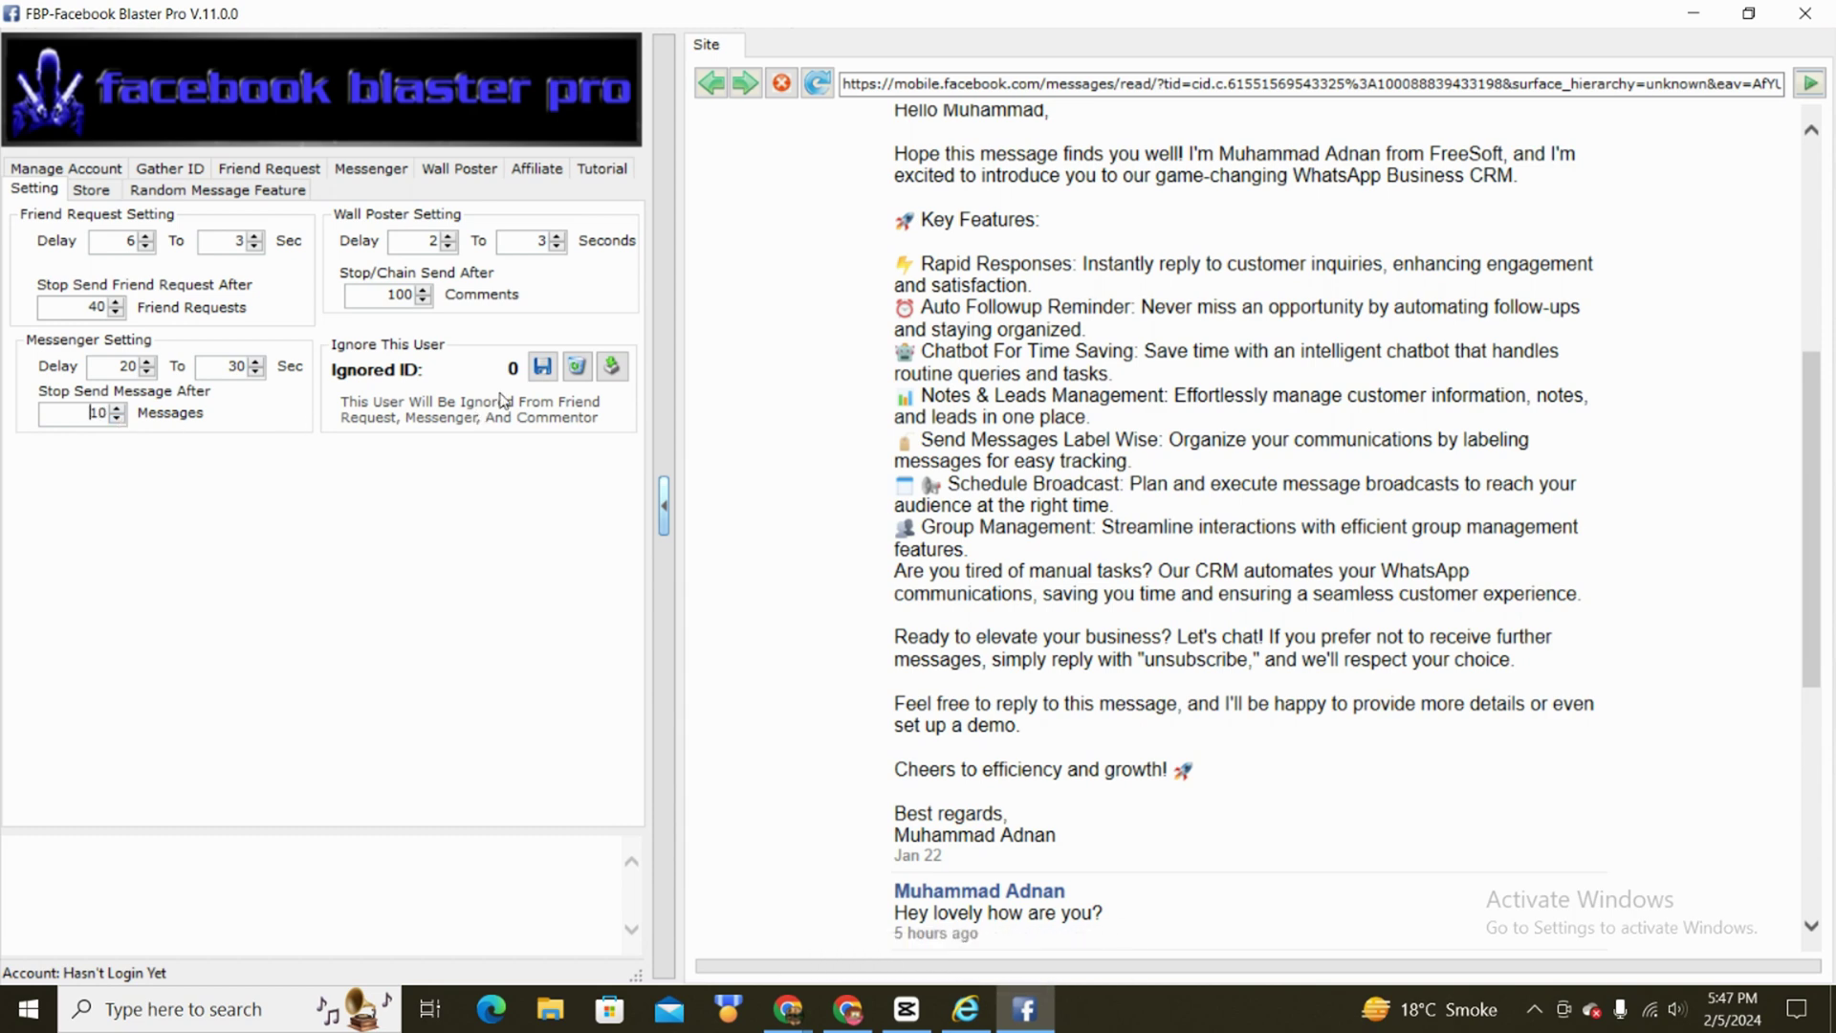